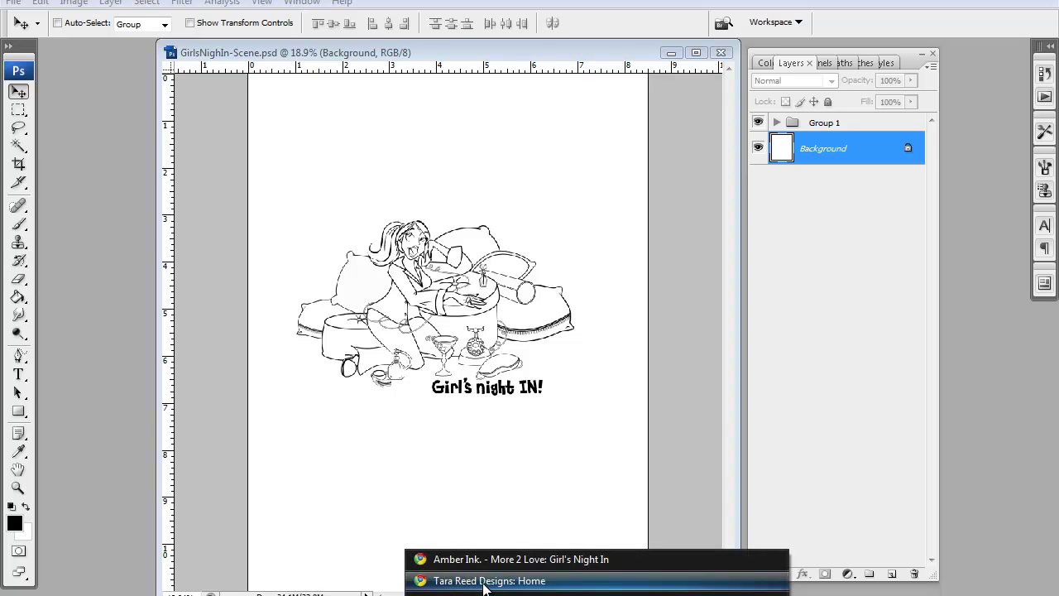
Step: Bring up the Girl's Night In reference web page from the taskbar
click(501, 558)
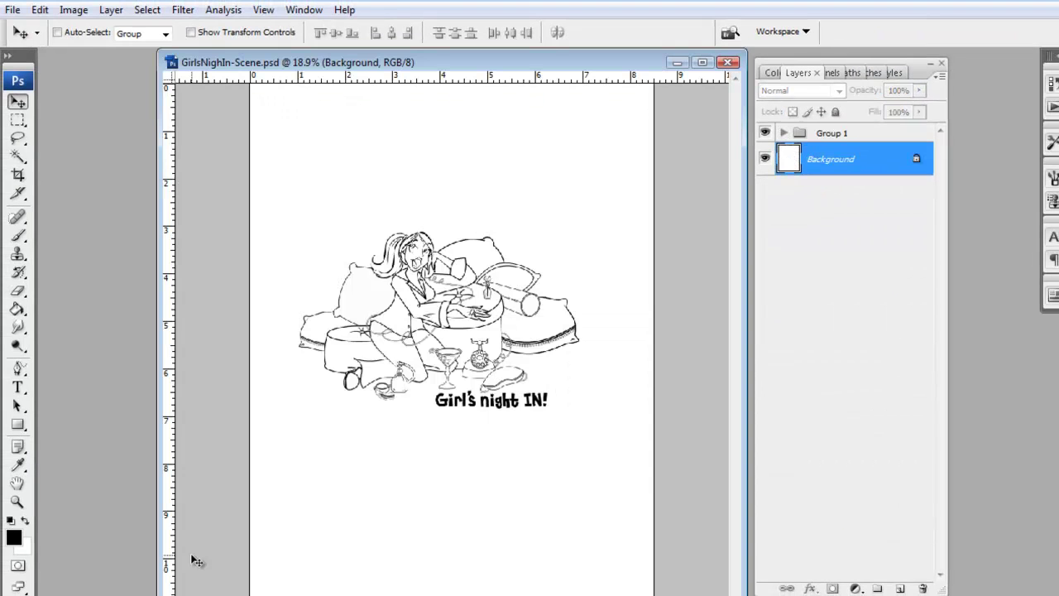
Step: Close the finished scene and open all twelve AmberInk TIFF drawings, Dirty Martini through SleepMask
click(727, 62)
click(13, 10)
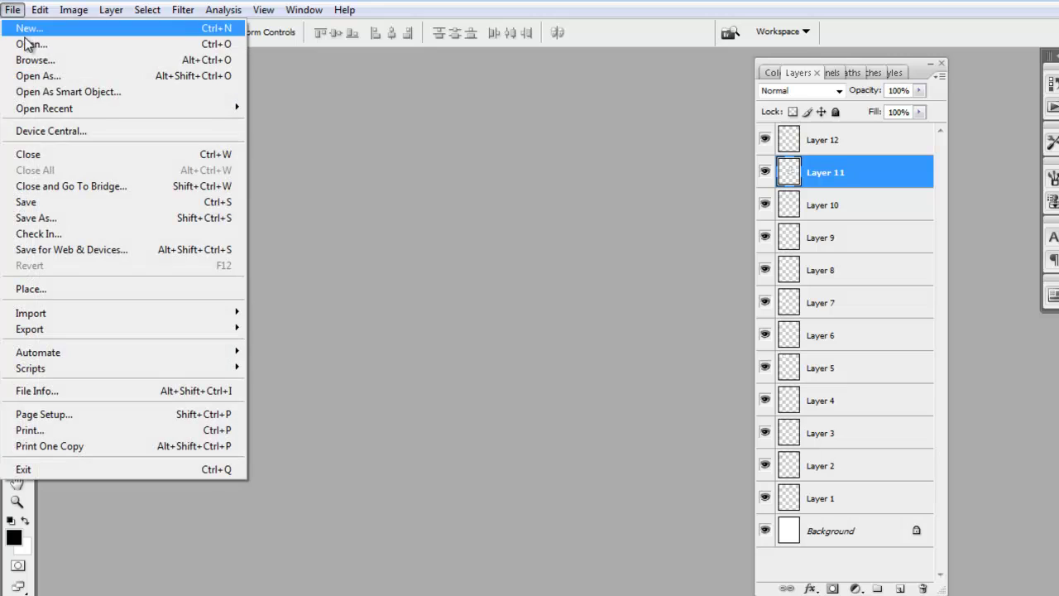
click(25, 40)
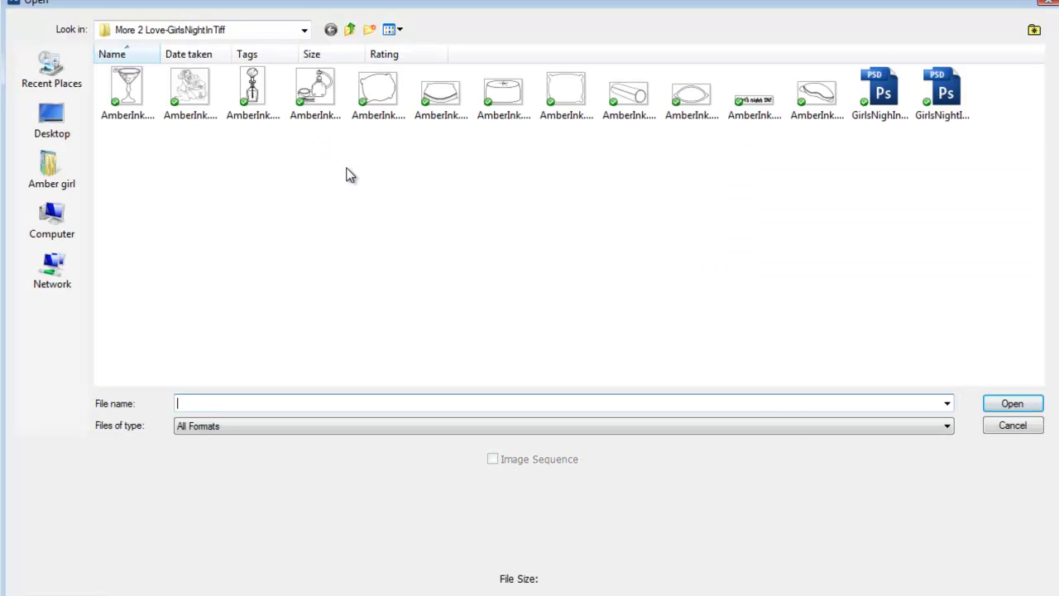
click(131, 89)
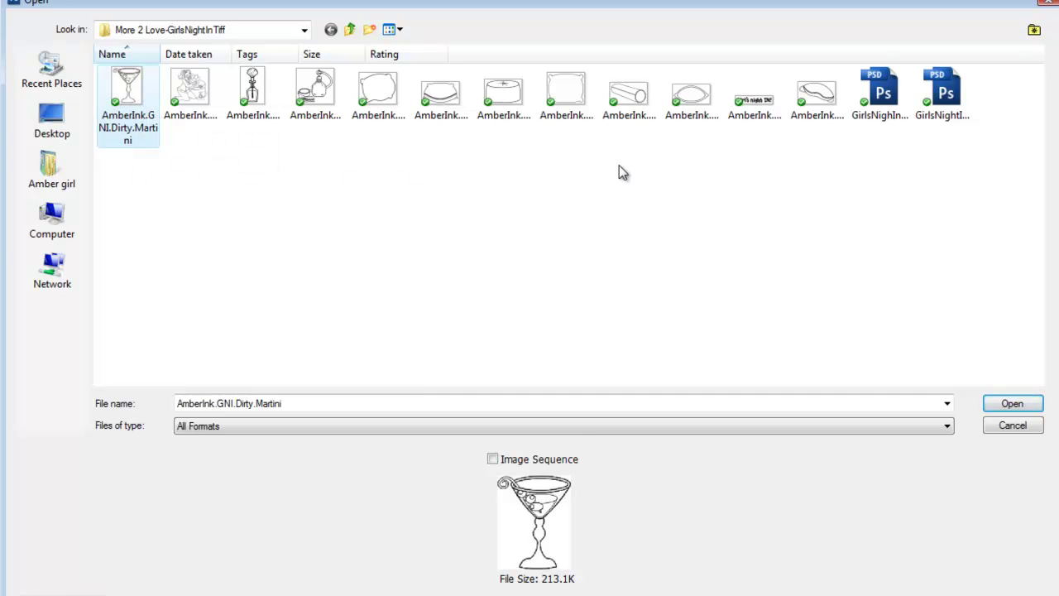
shift+click(817, 115)
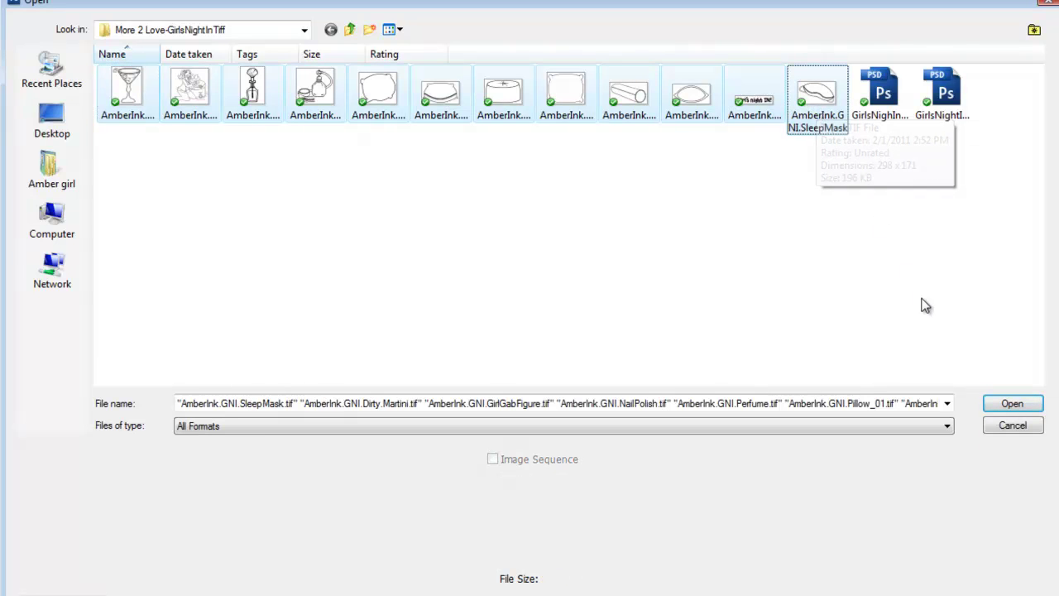
click(1007, 409)
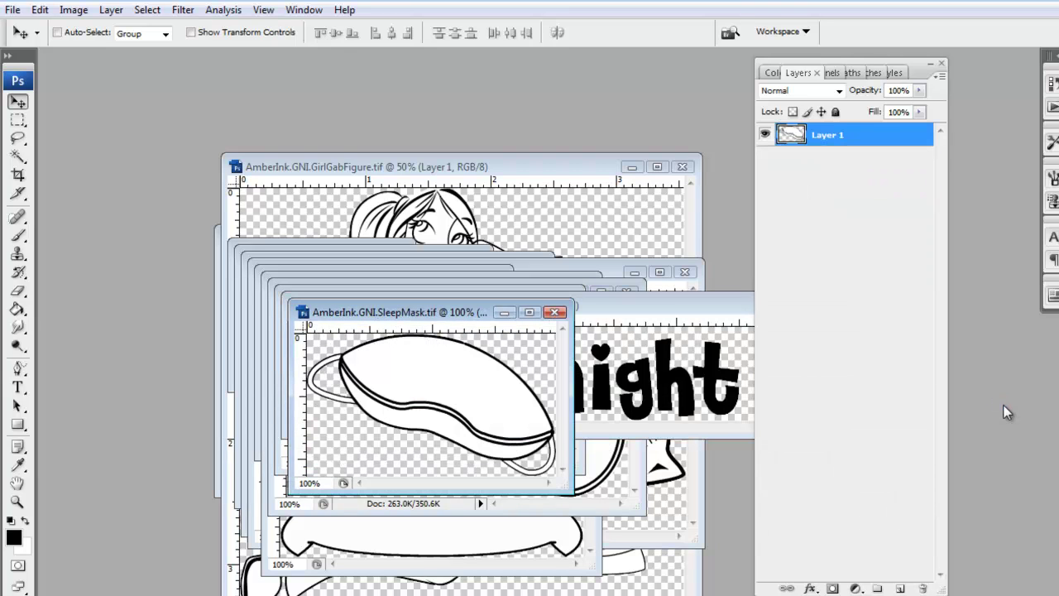
Step: Create a U.S. Paper Letter document, 8.5 × 11 in at 300 pixels/inch, placed upper left
click(13, 9)
click(24, 19)
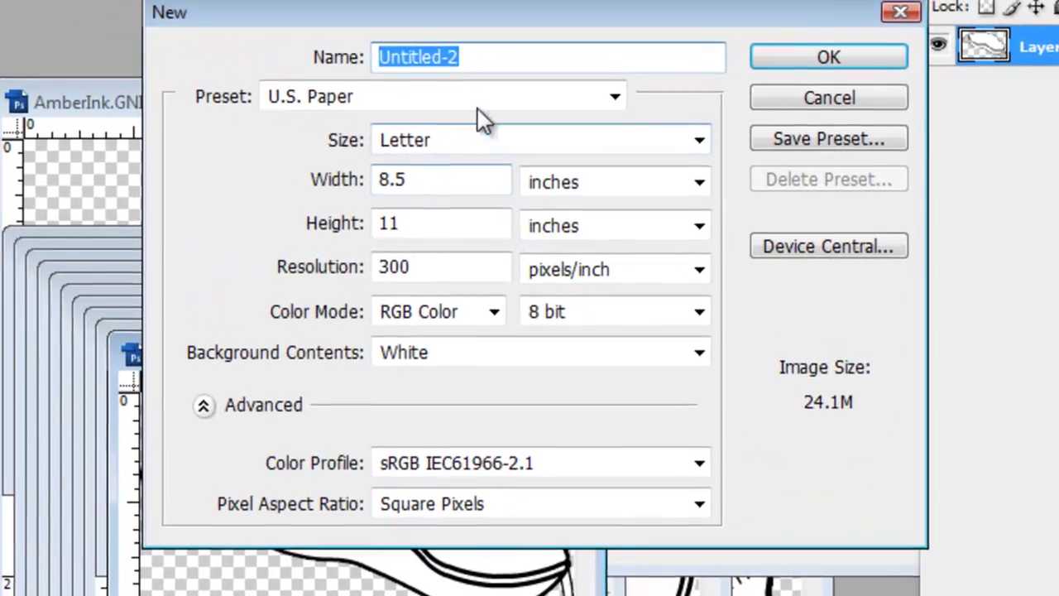
click(502, 140)
click(494, 104)
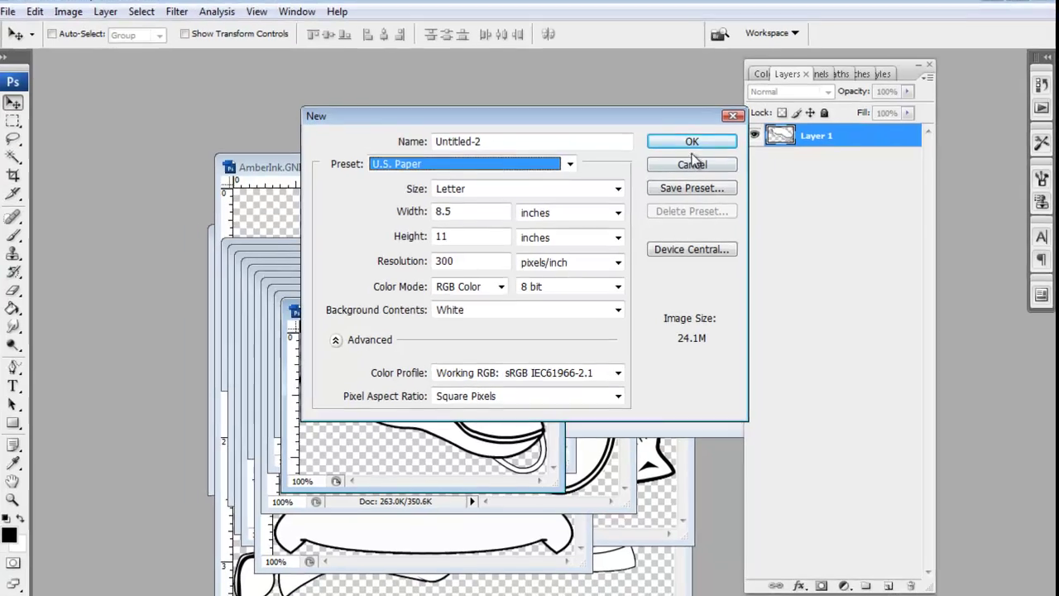
click(692, 142)
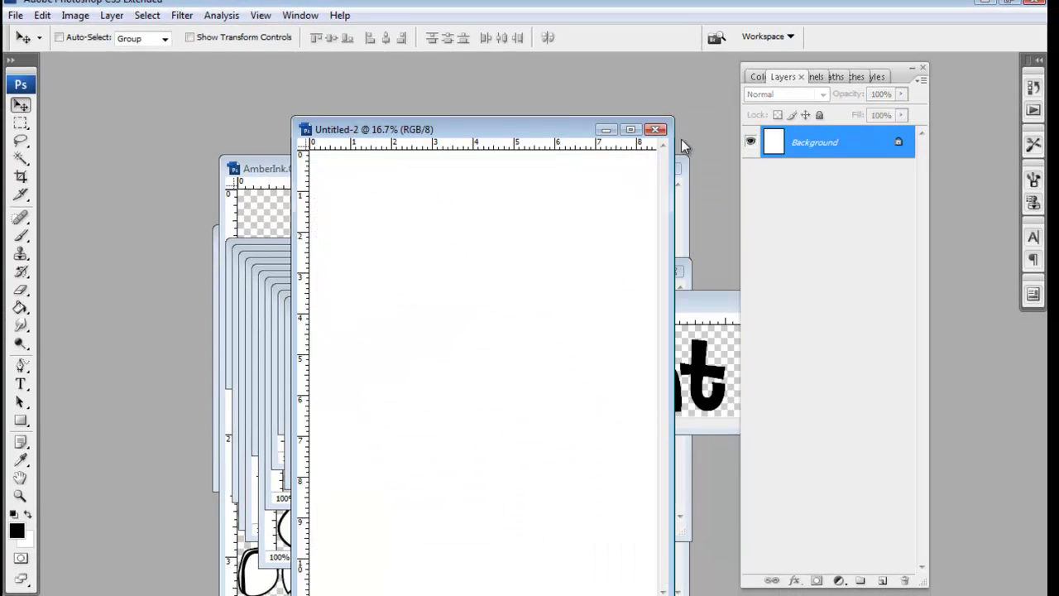
drag(553, 134, 303, 83)
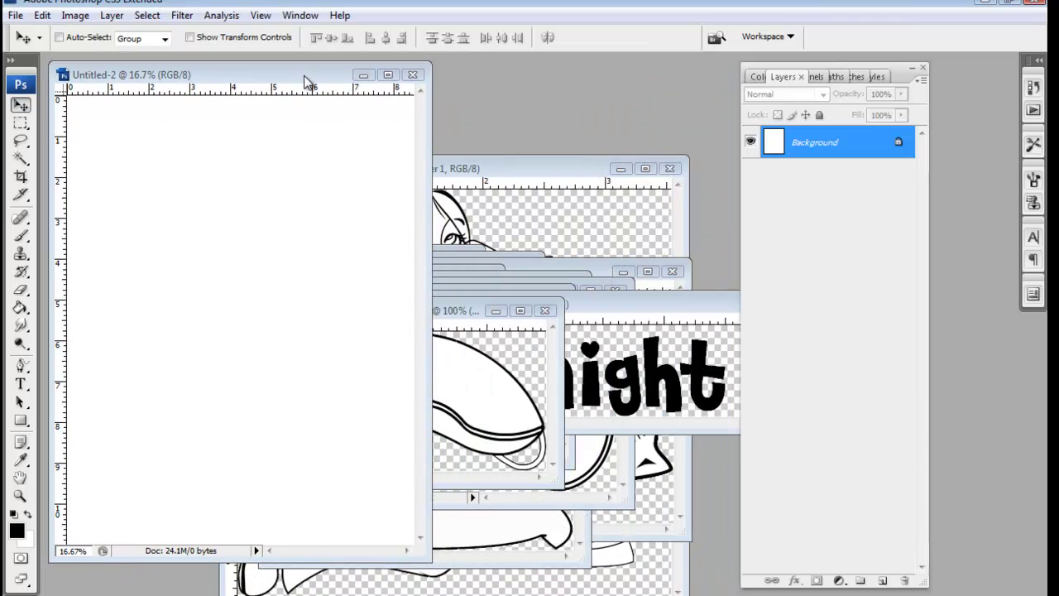
Step: Copy the Pillow_04 and sleep mask drawings onto the new page, closing their source files
click(431, 559)
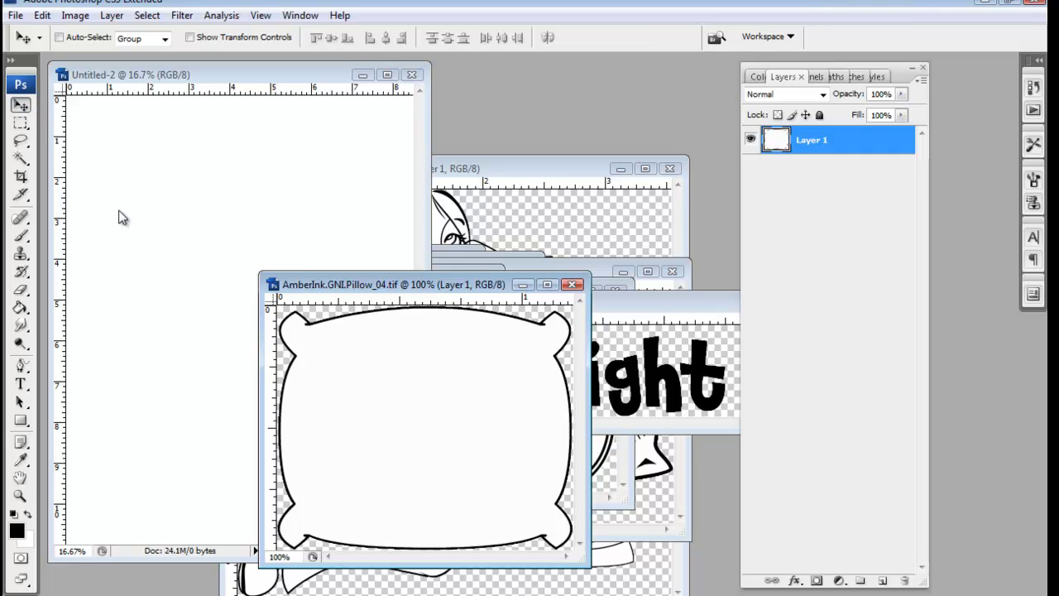
drag(343, 362, 366, 149)
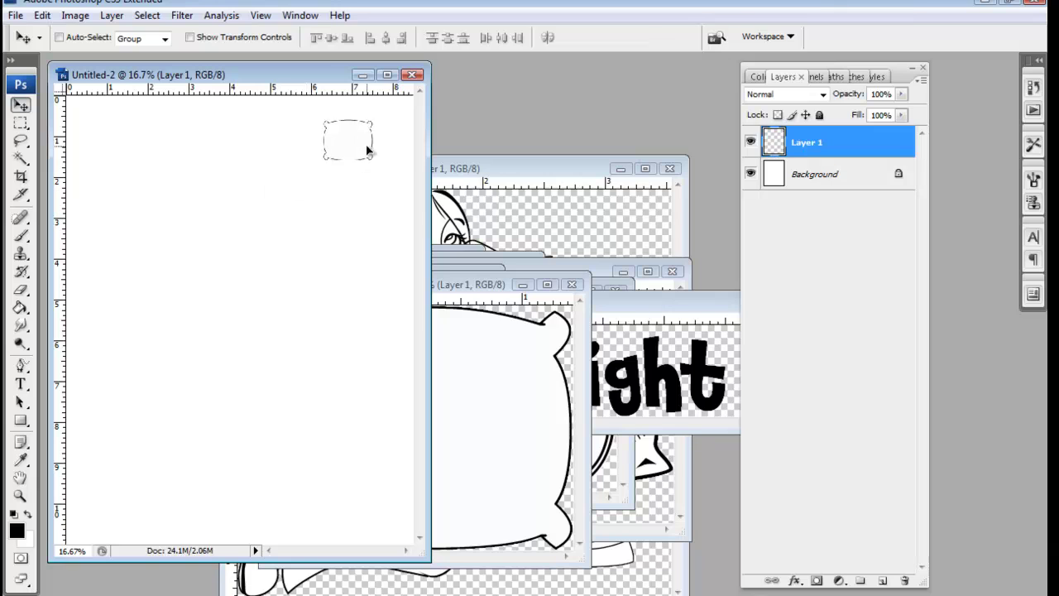
click(539, 350)
click(574, 286)
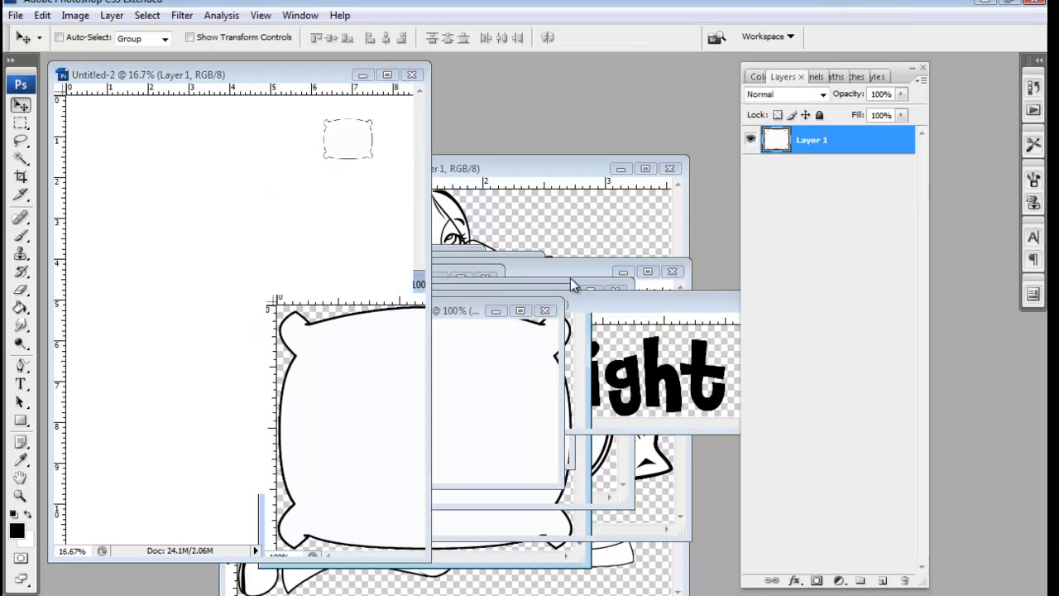
drag(470, 406, 346, 209)
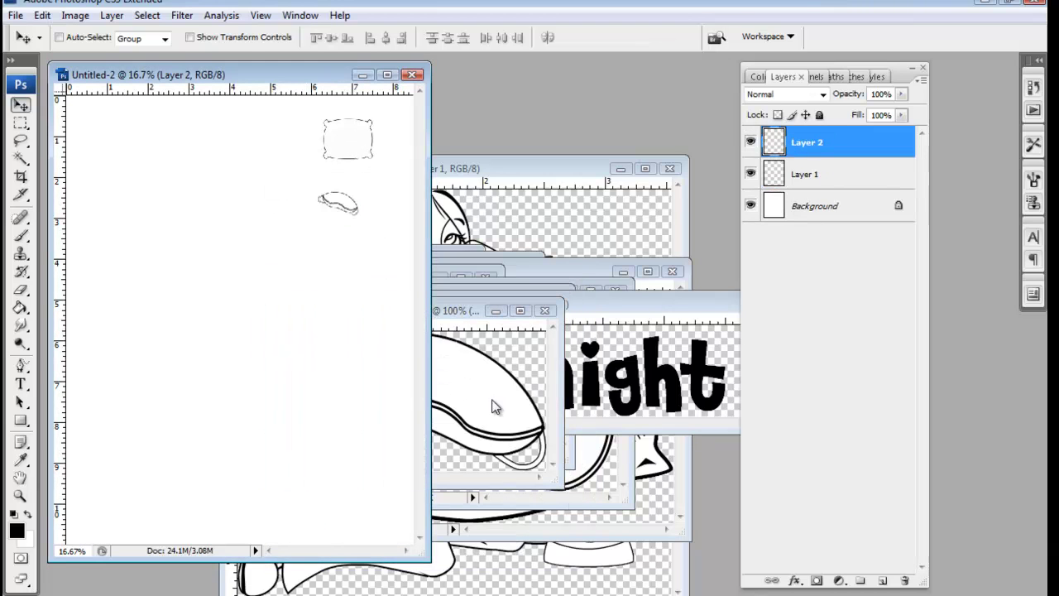
click(500, 405)
click(545, 310)
Step: Copy the Girl's night IN! saying onto the page and close its source document
click(554, 364)
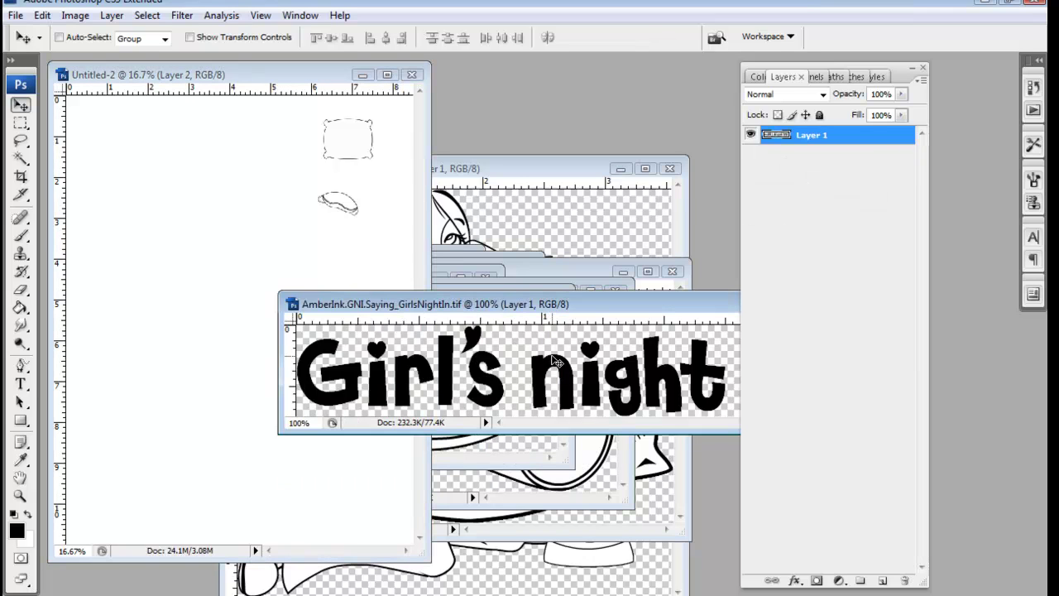
drag(553, 386, 359, 247)
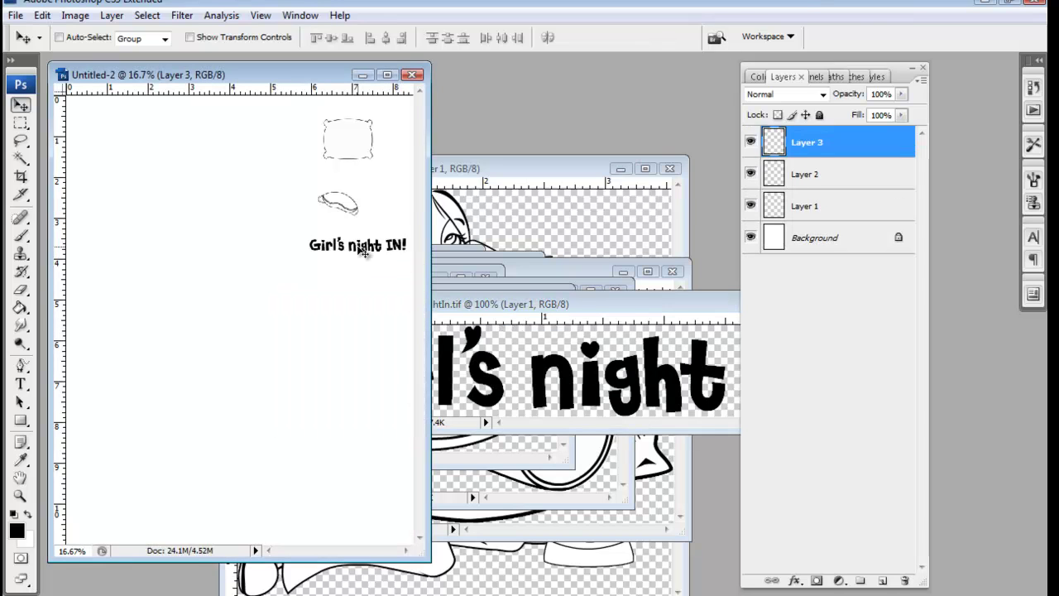
click(650, 309)
drag(649, 310, 600, 320)
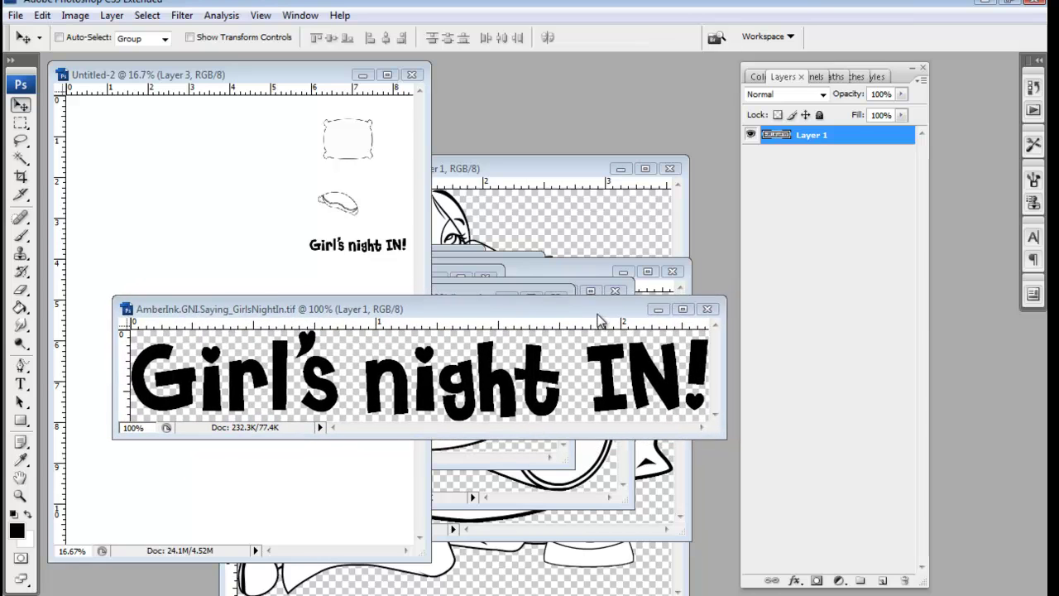
click(707, 309)
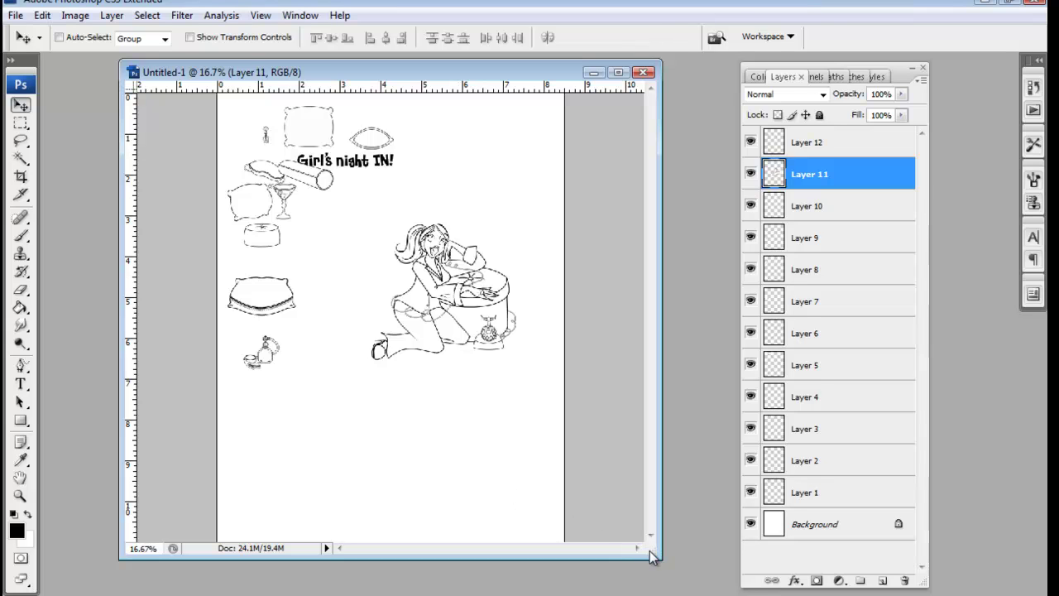
Step: Shift the girl drawing right and down of centre and nudge the top pillow slightly down
drag(649, 553, 667, 595)
drag(461, 344, 484, 348)
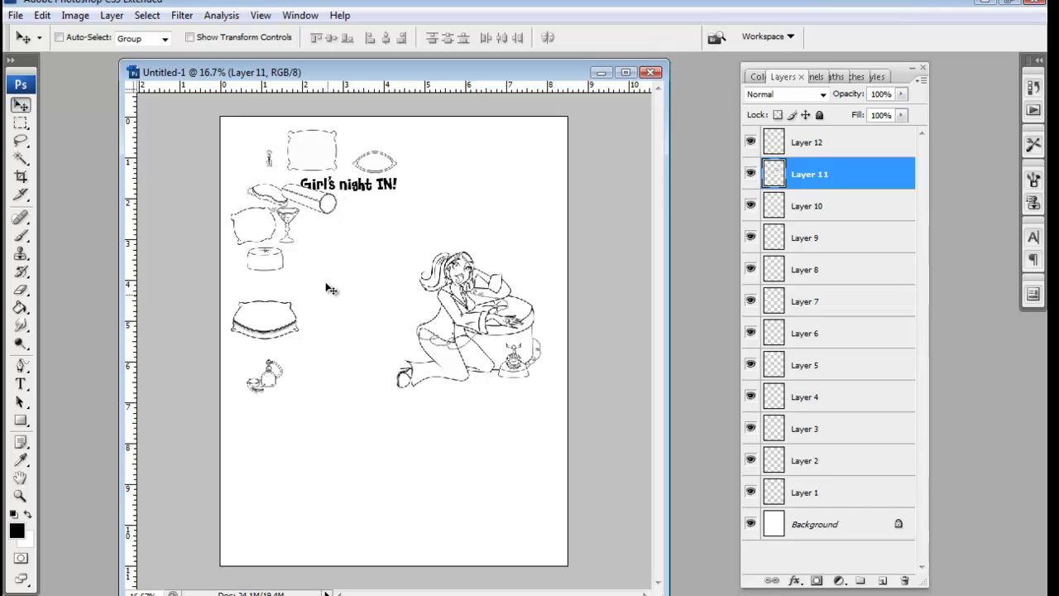
drag(497, 360, 468, 364)
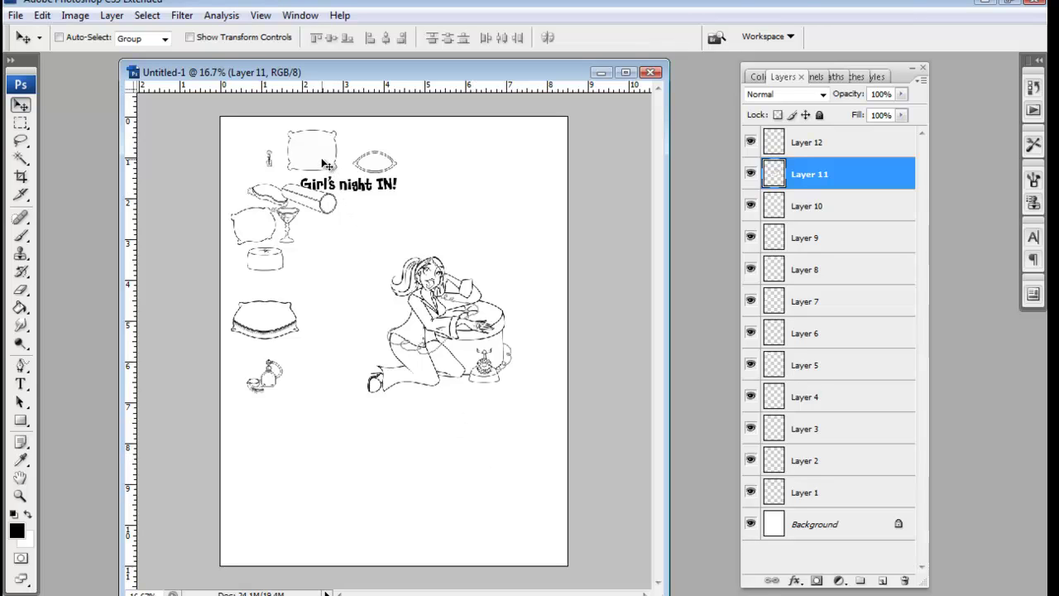
drag(327, 164, 328, 173)
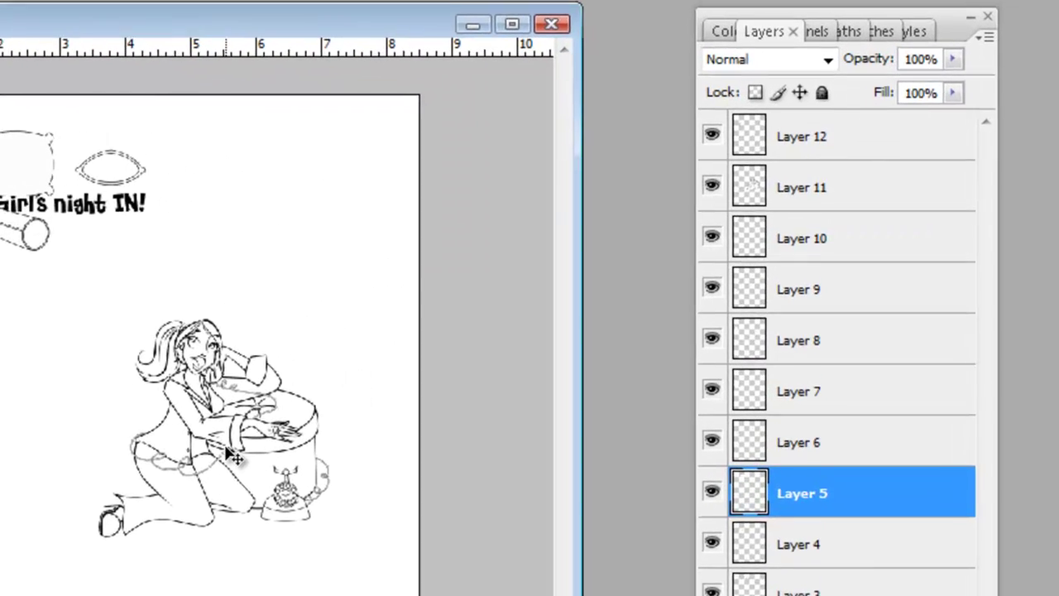
Step: Rename the girl drawing's layer, Layer 11, to 'Girl'
ctrl+click(452, 343)
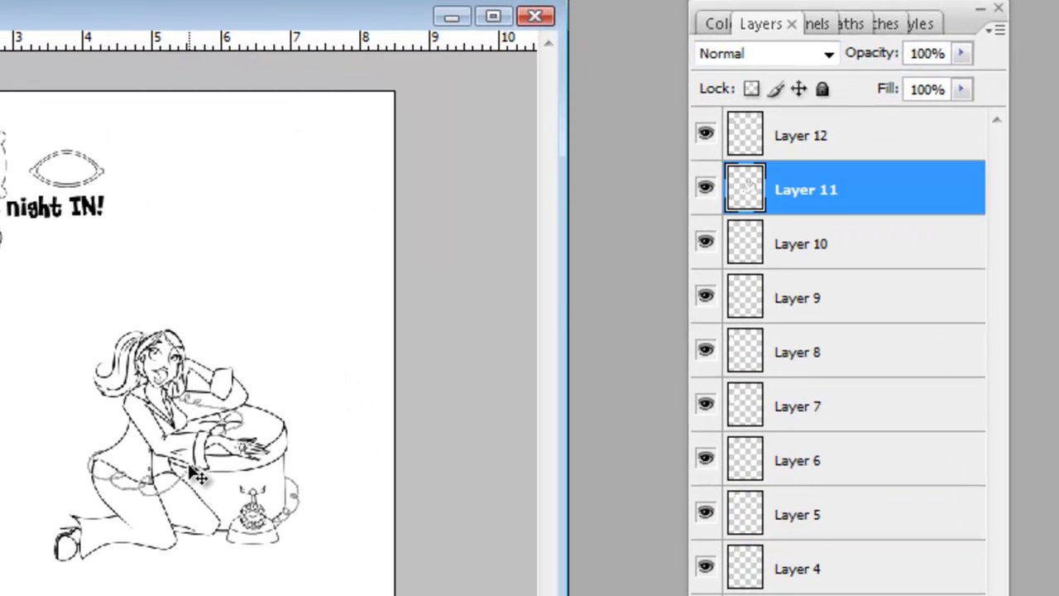
double_click(794, 193)
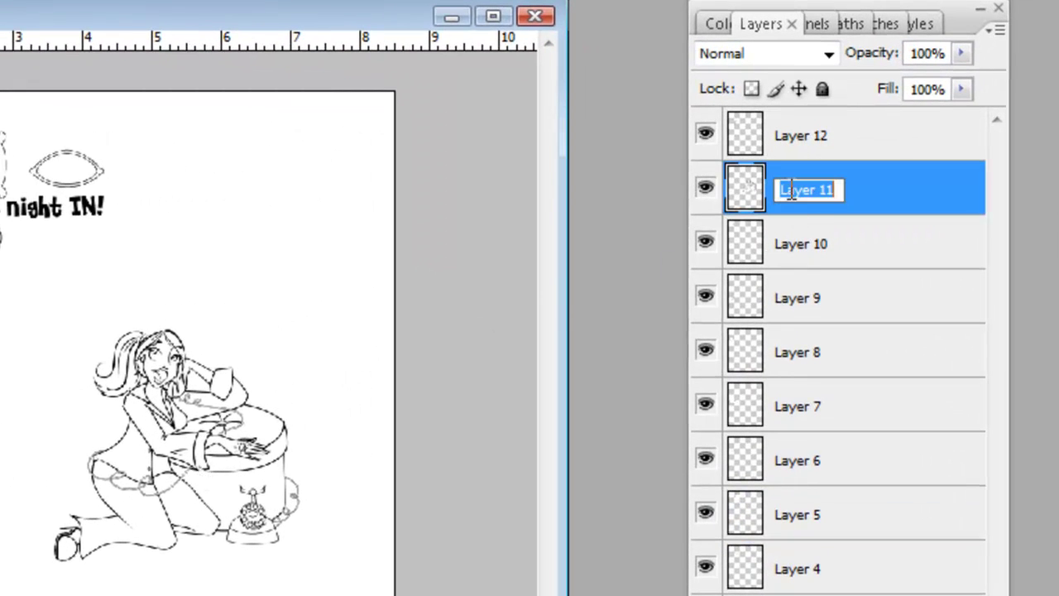
text(Girl)
key(Return)
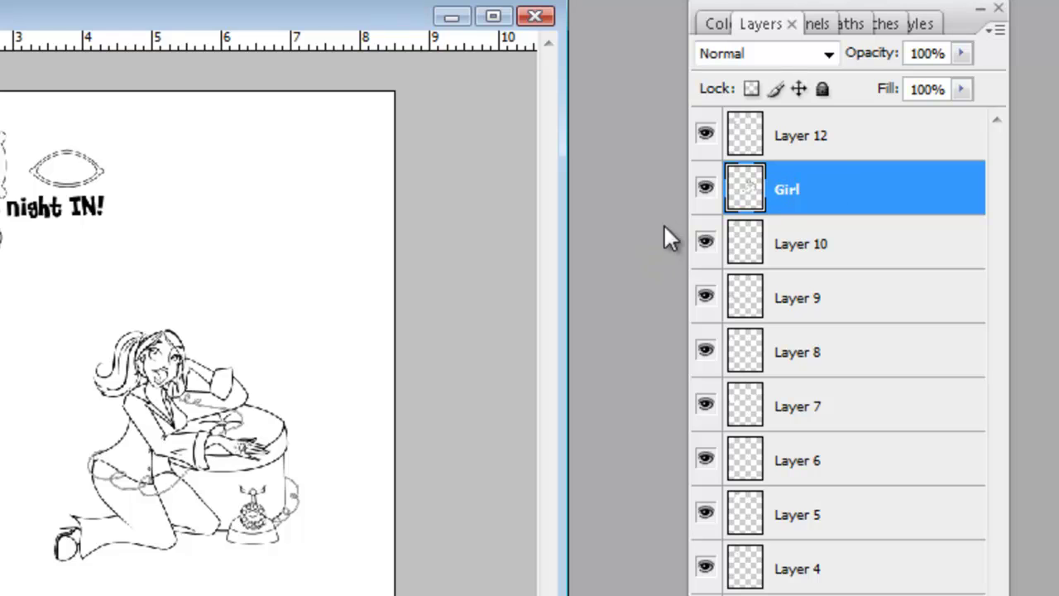
Step: Colour-code the Girl layer red and move it just above Background
right_click(704, 193)
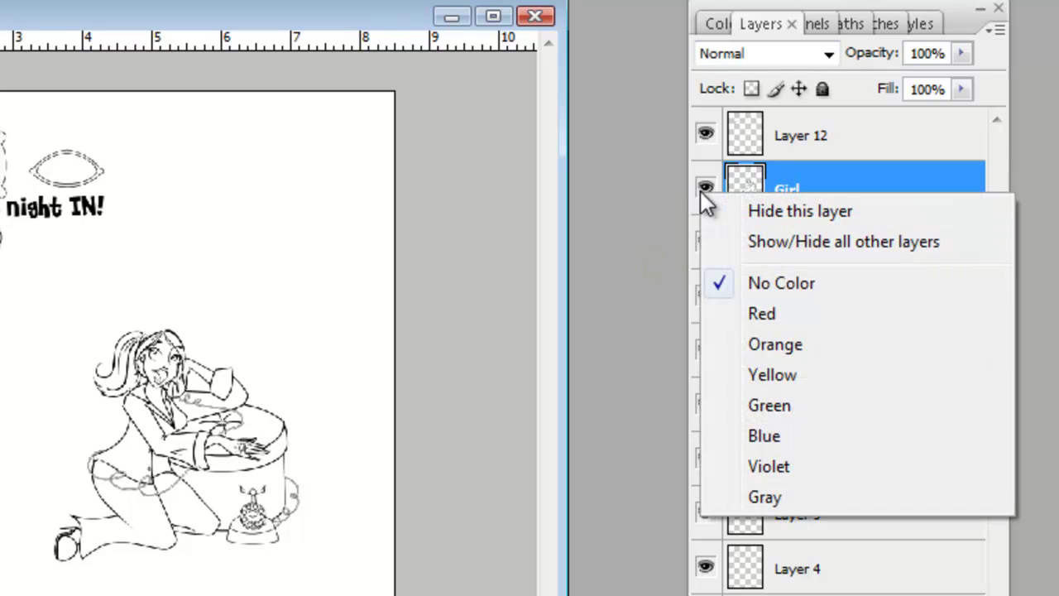
click(749, 315)
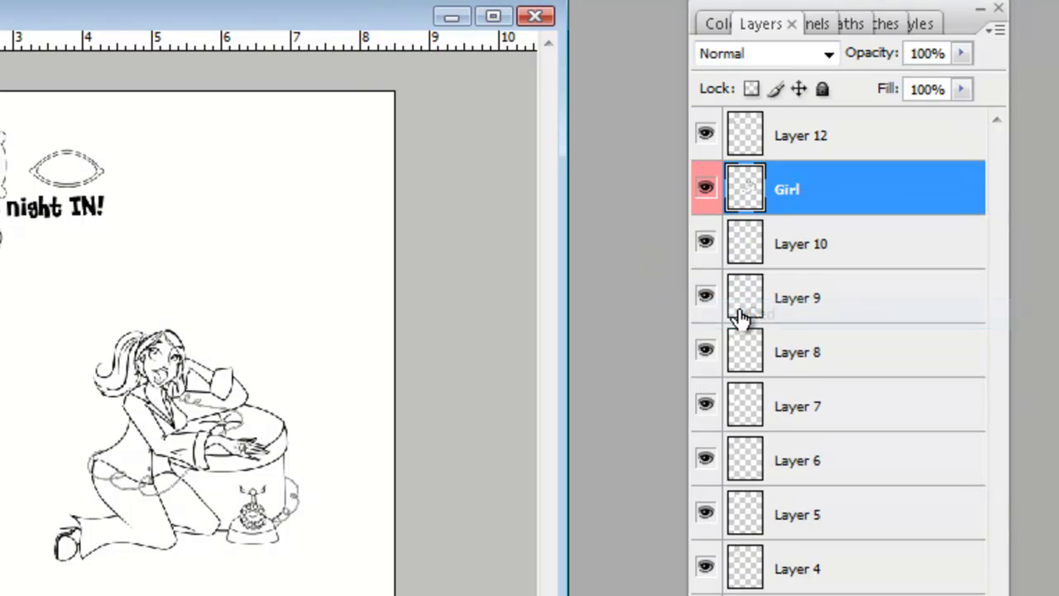
drag(780, 205, 903, 595)
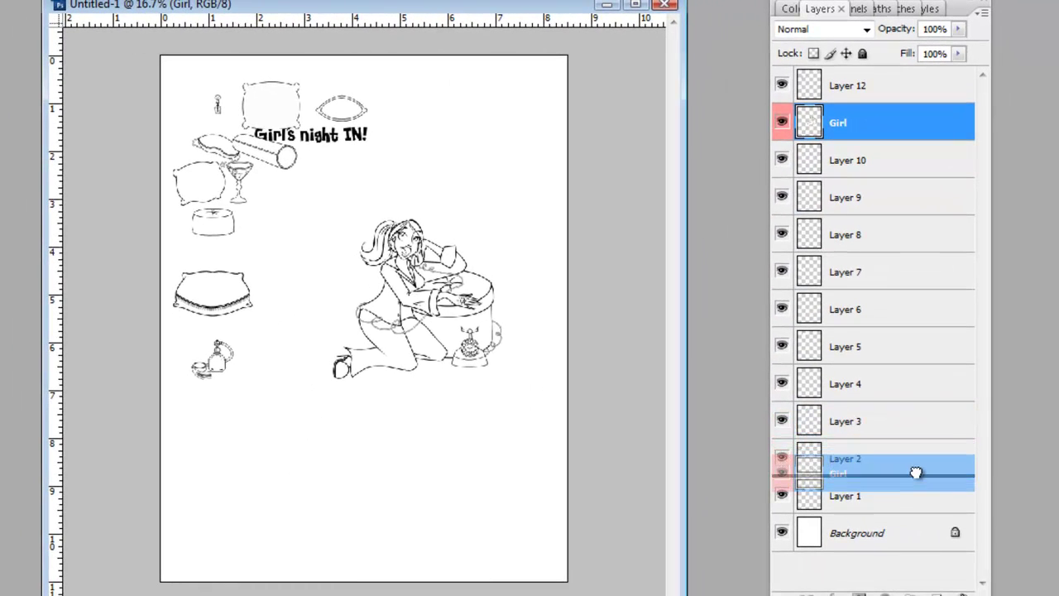
drag(916, 472, 916, 506)
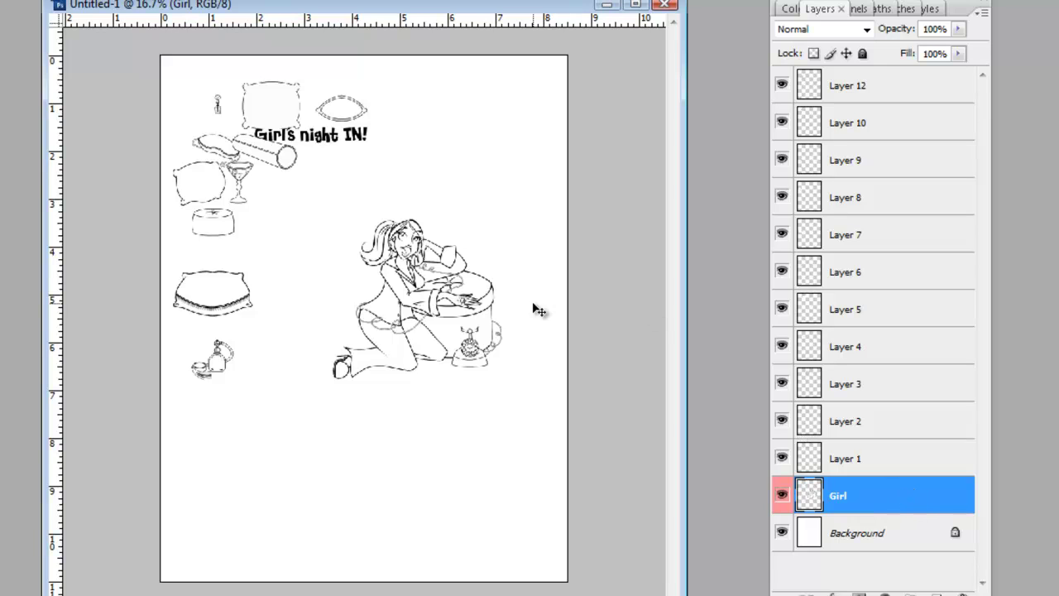
Step: Move the Layer 6 round ottoman beside the girl's knees and layer it below Girl
key(z)
drag(160, 60, 543, 407)
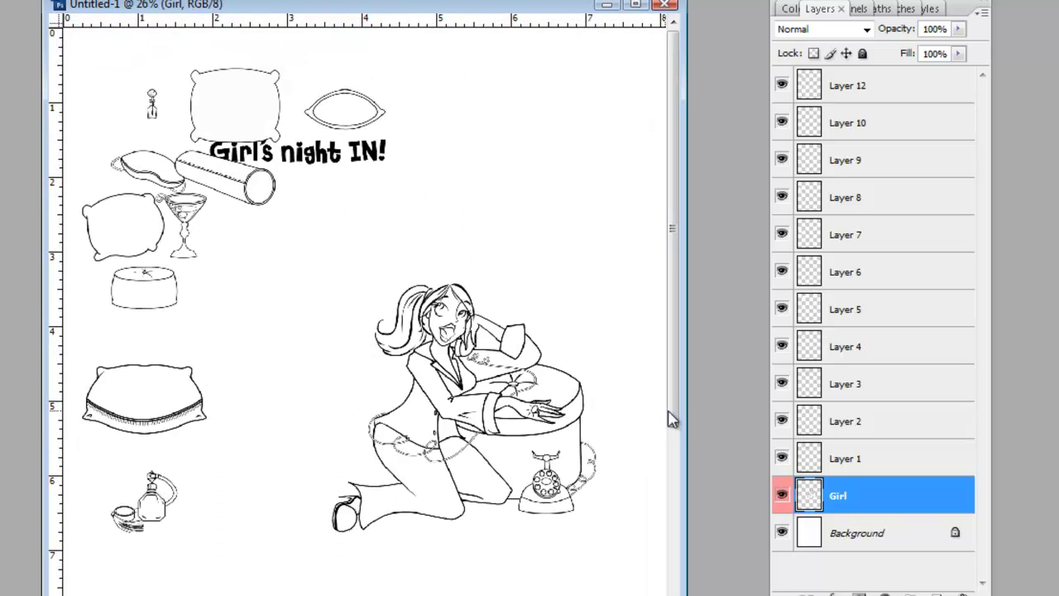
drag(685, 415, 753, 438)
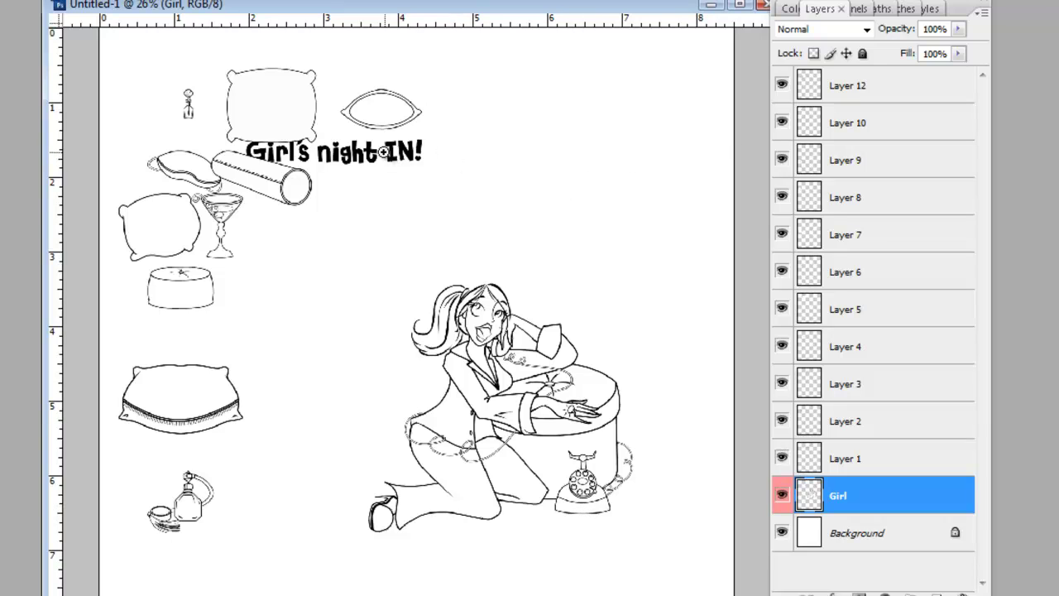
key(v)
click(201, 291)
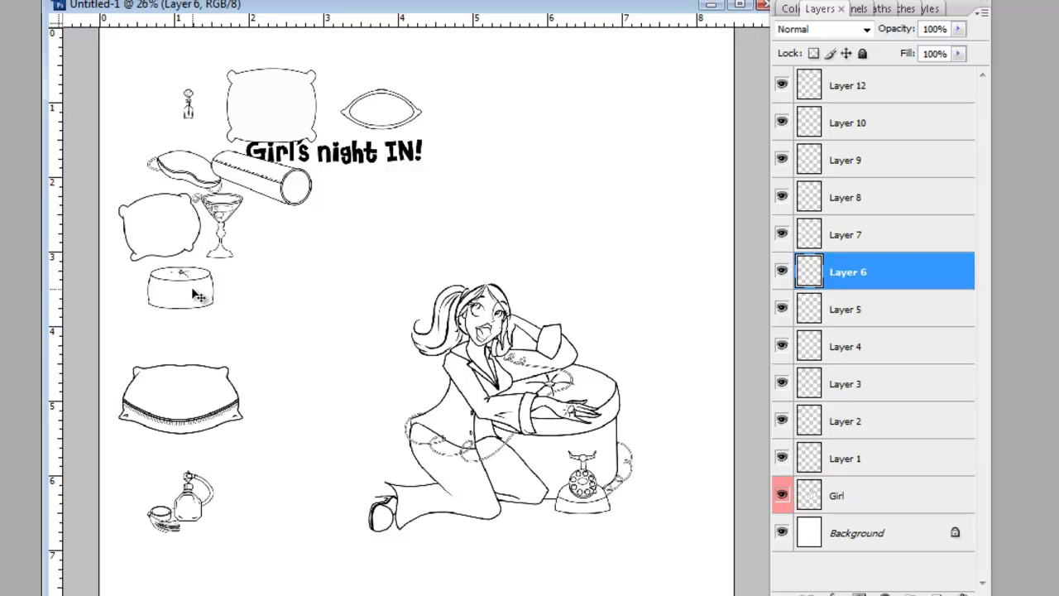
mouse_move(200, 295)
mouse_down()
mouse_move(323, 367)
mouse_move(420, 480)
mouse_up()
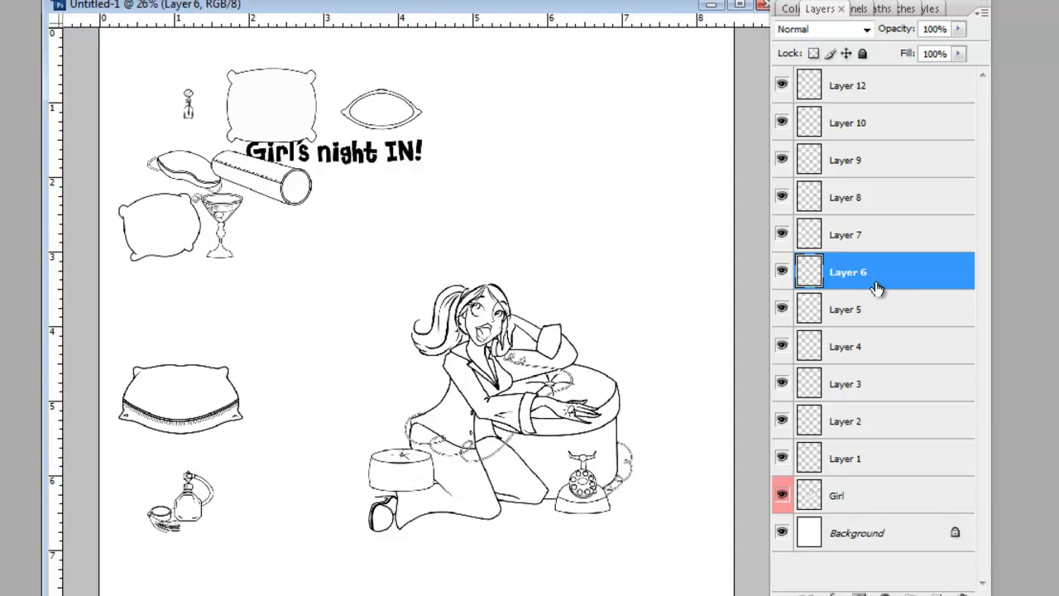
drag(875, 284, 838, 513)
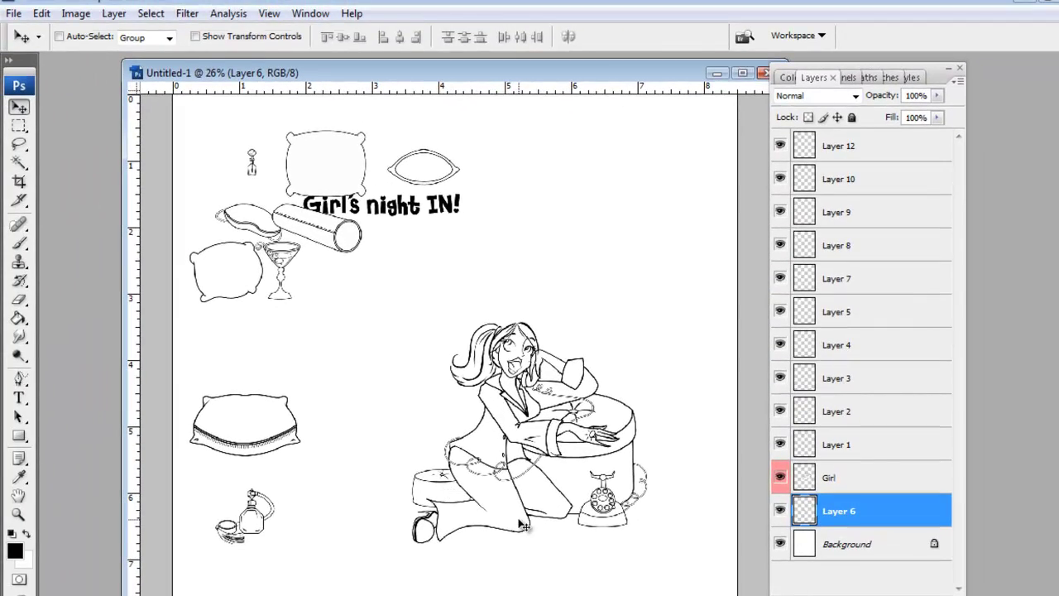
Step: Scale the Layer 6 ottoman proportionally to 160% width and height with Free Transform
key(ctrl+t)
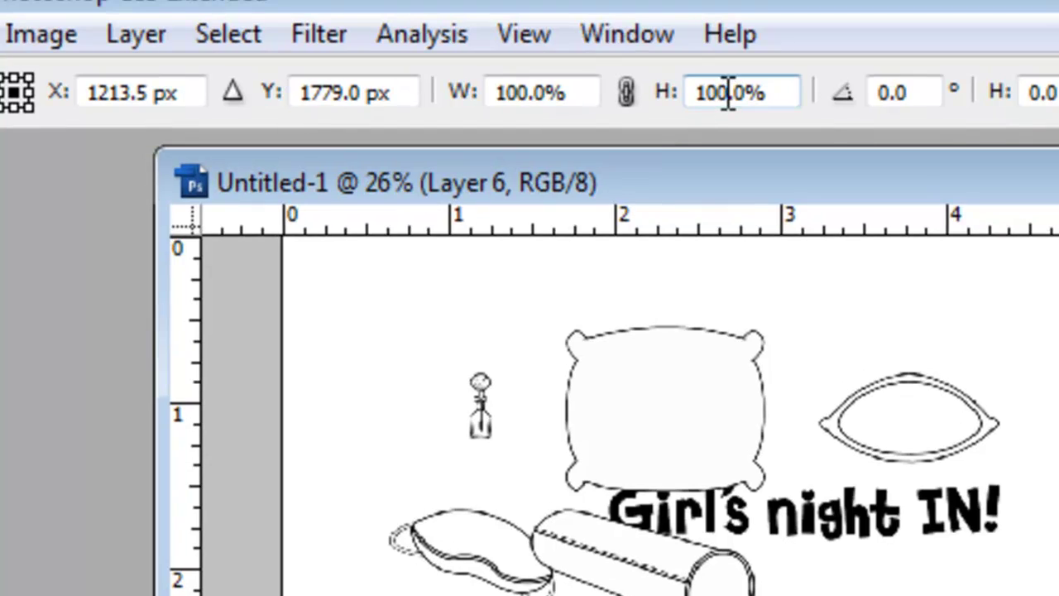
drag(728, 93, 697, 98)
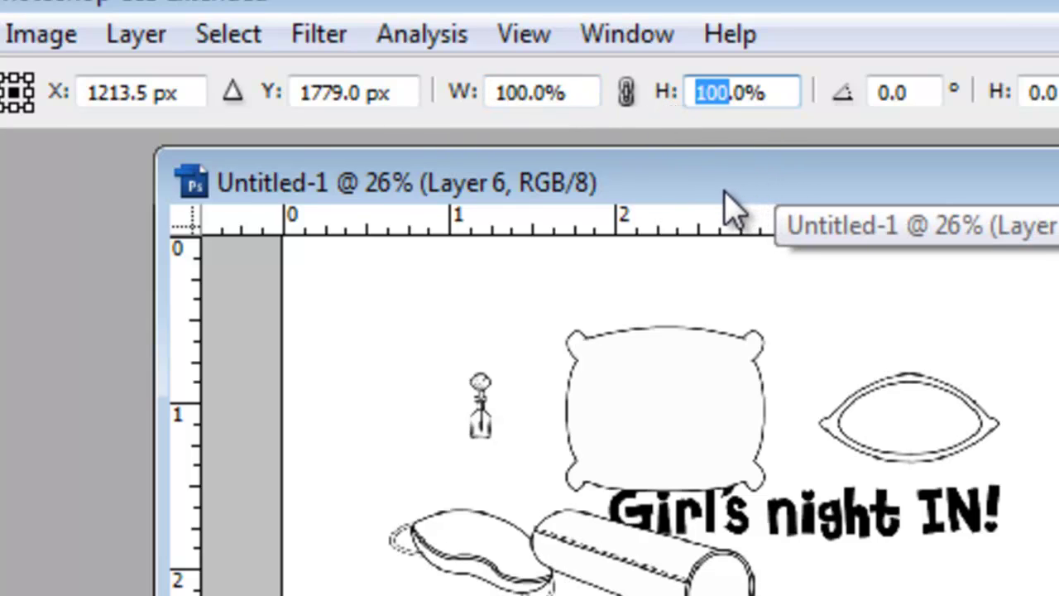
click(549, 94)
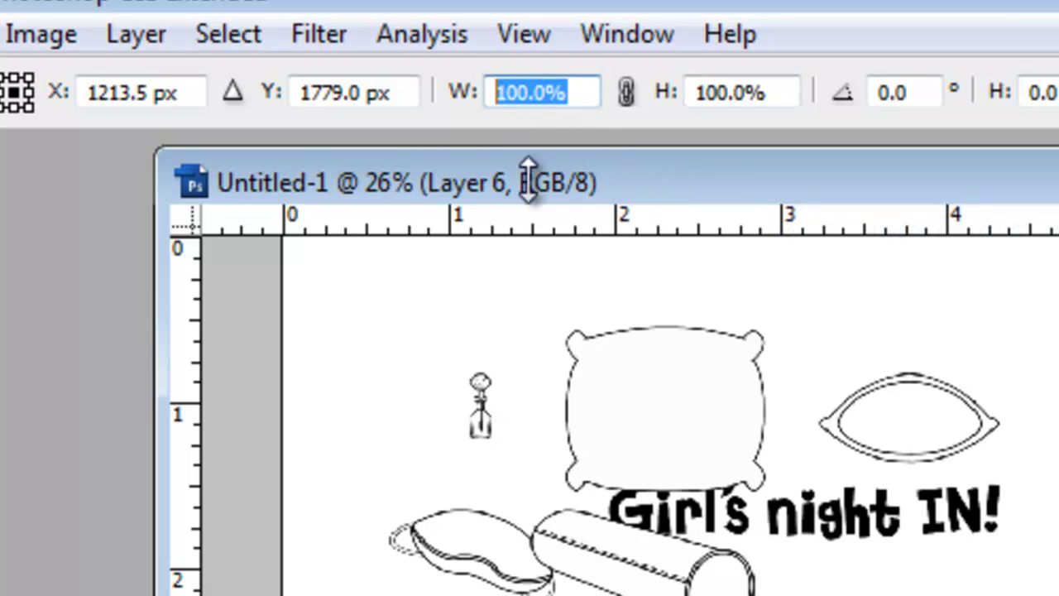
text(1)
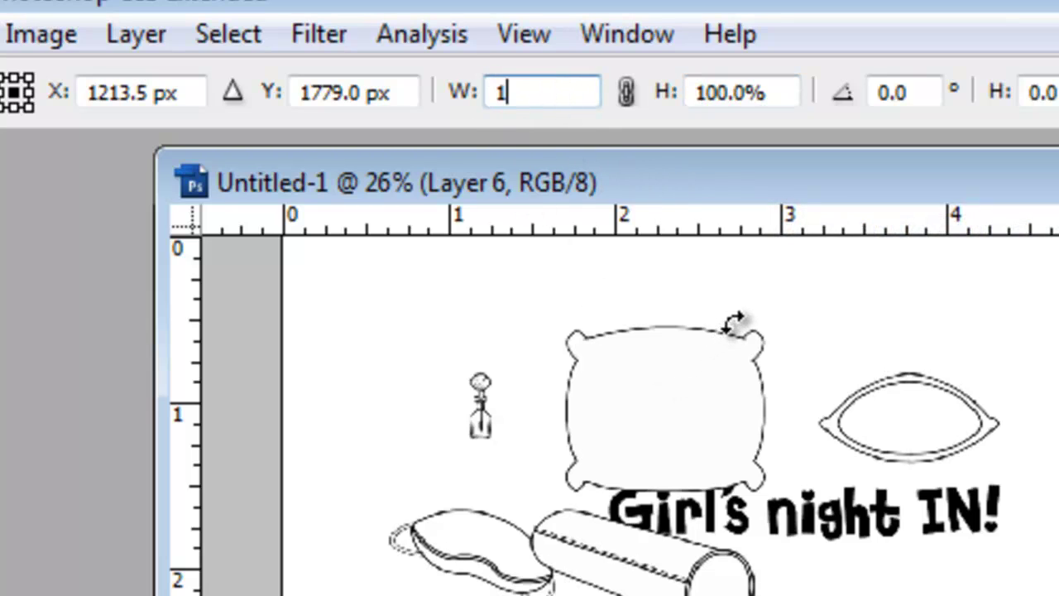
text(60)
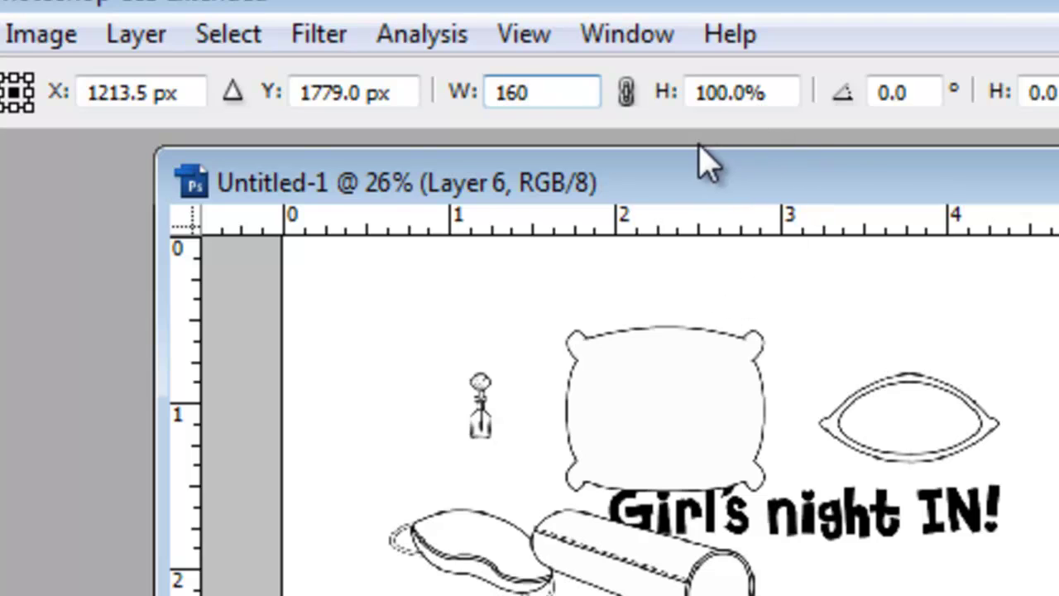
click(627, 93)
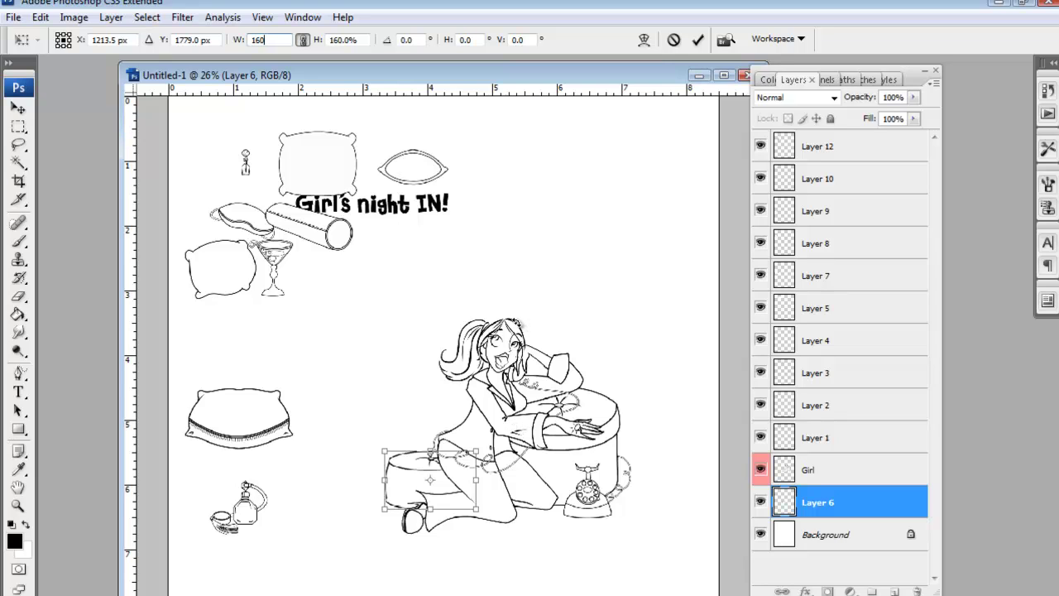
key(Return)
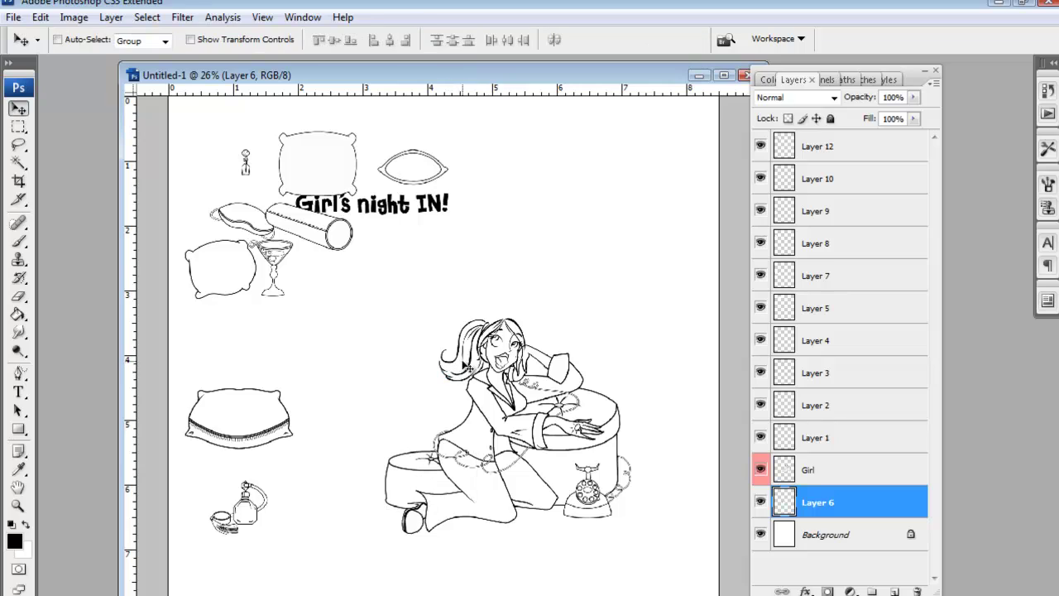
Step: Move the Layer 5 top pillow down beside the girl and layer it behind her
ctrl+click(331, 171)
drag(332, 171, 447, 426)
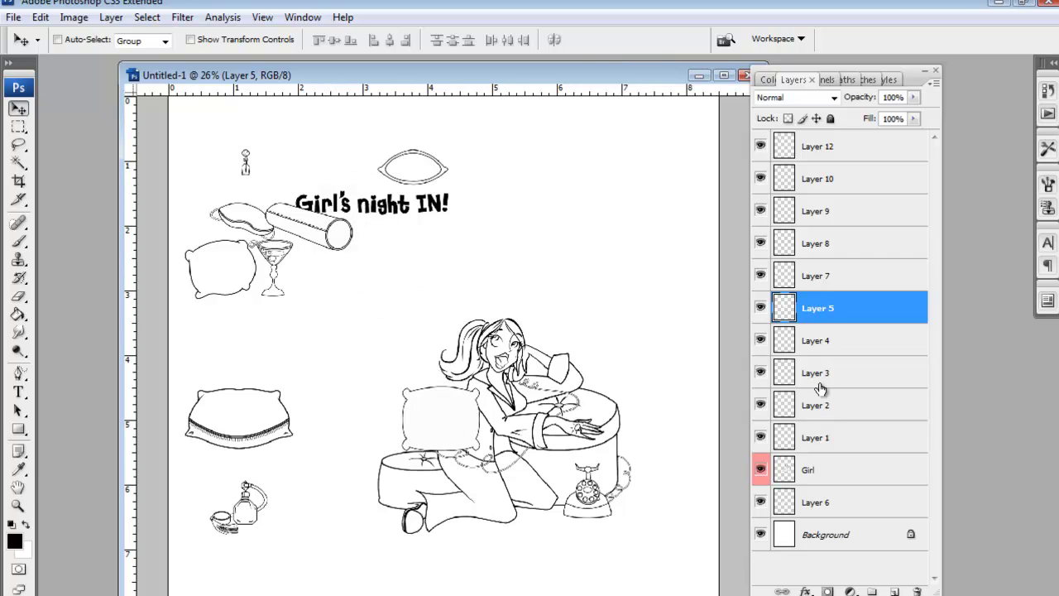
drag(823, 311, 816, 490)
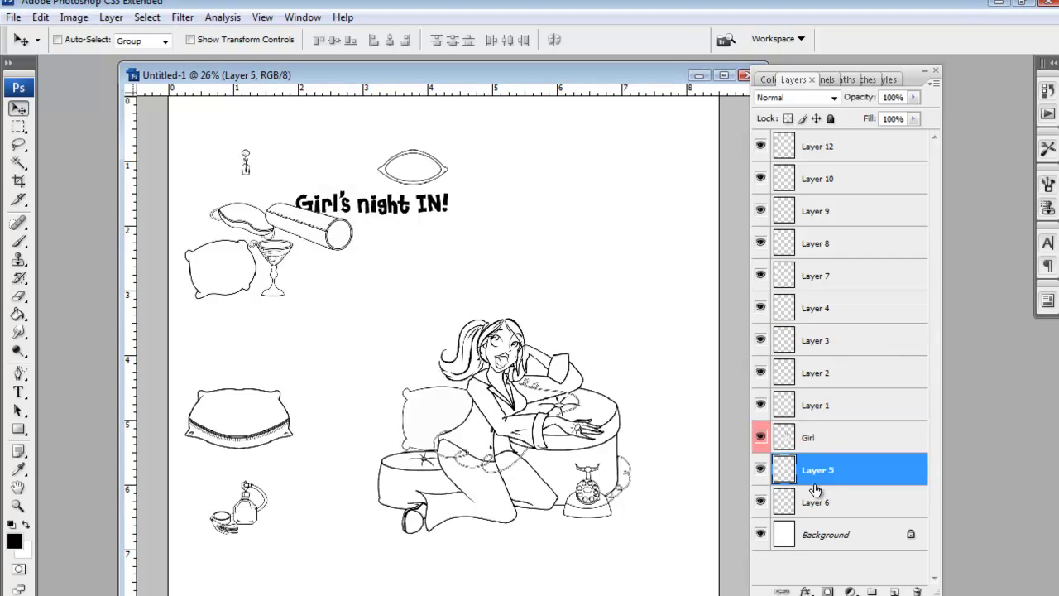
drag(428, 412, 420, 397)
Step: Scale the pillow proportionally to 150%, nudge it, and put it behind the ottoman
key(ctrl+t)
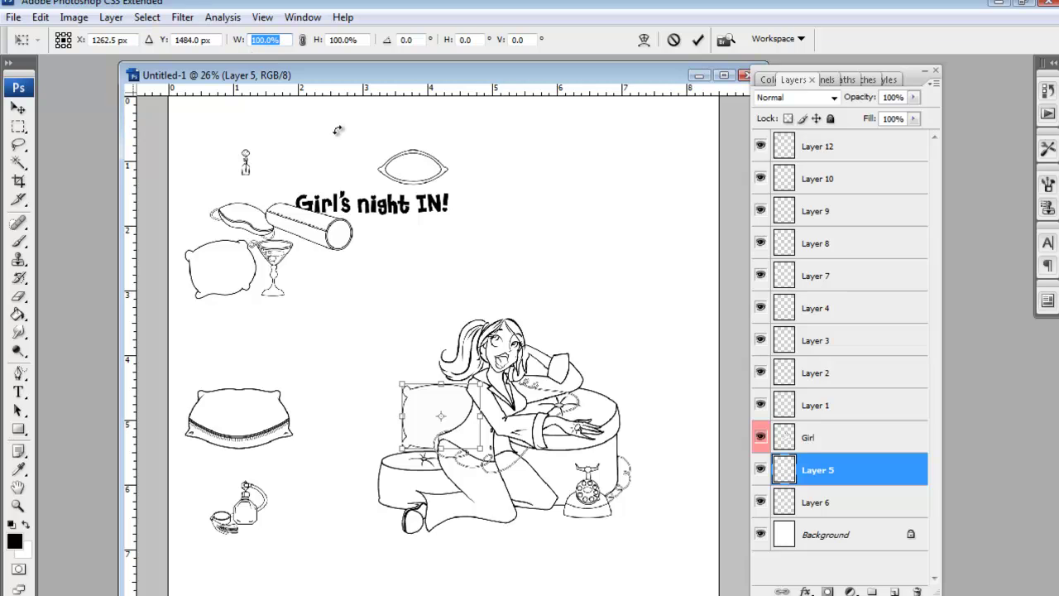
text(150)
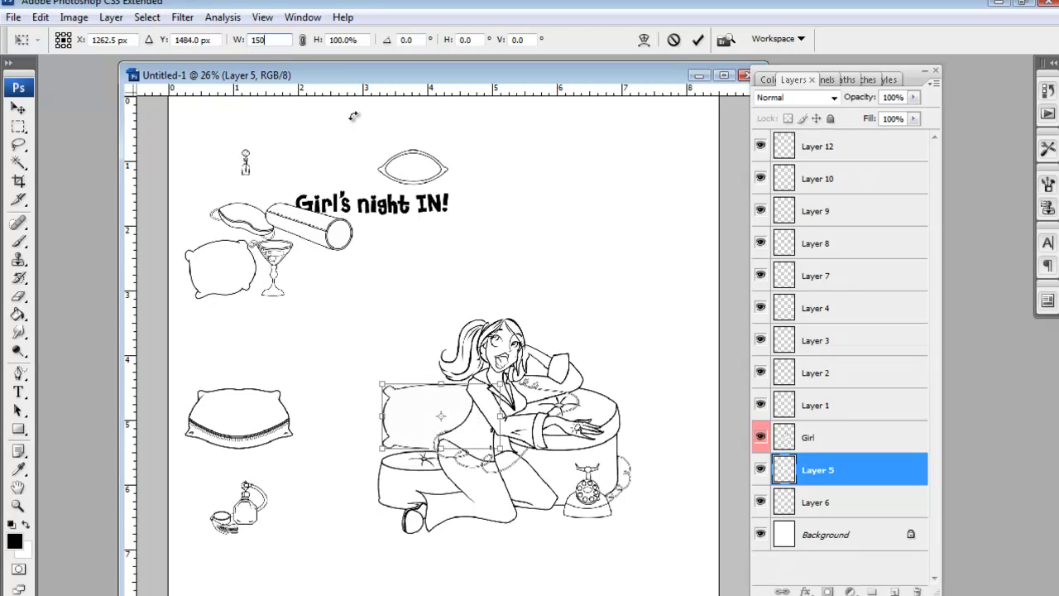
click(301, 40)
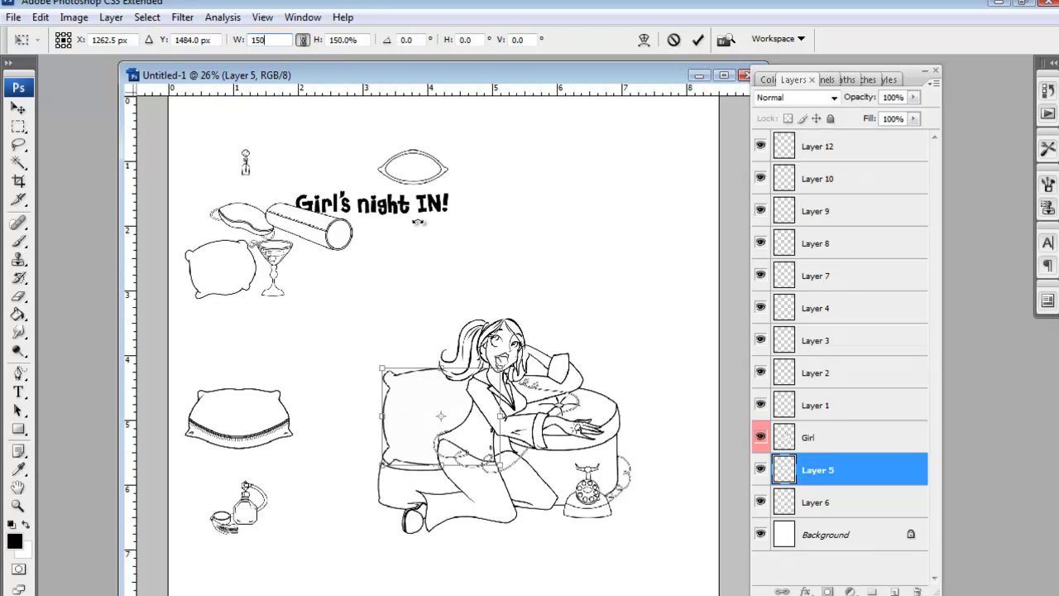
key(Return)
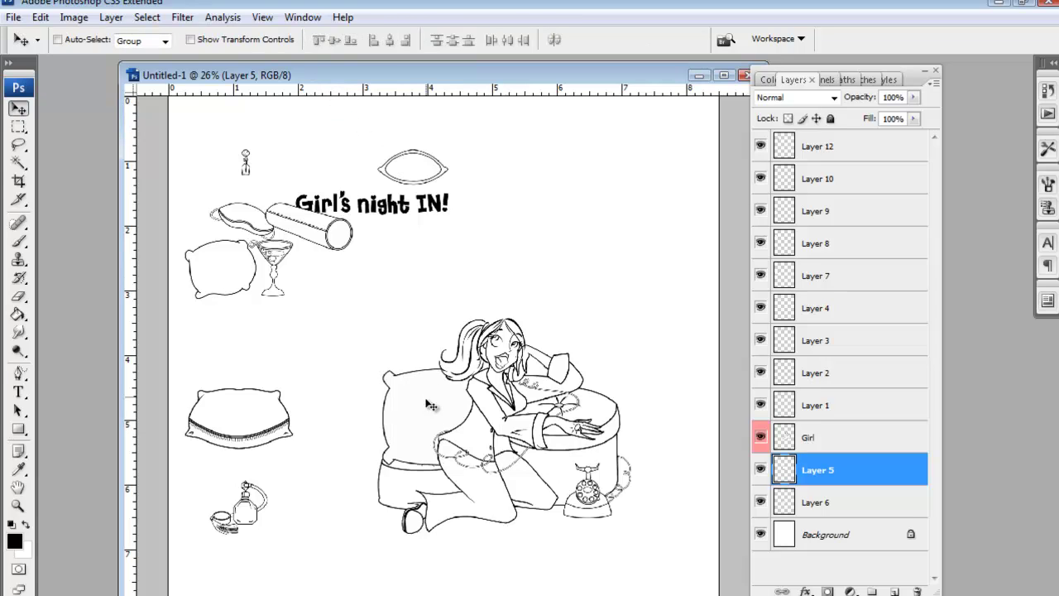
drag(424, 416, 419, 405)
drag(834, 492, 833, 507)
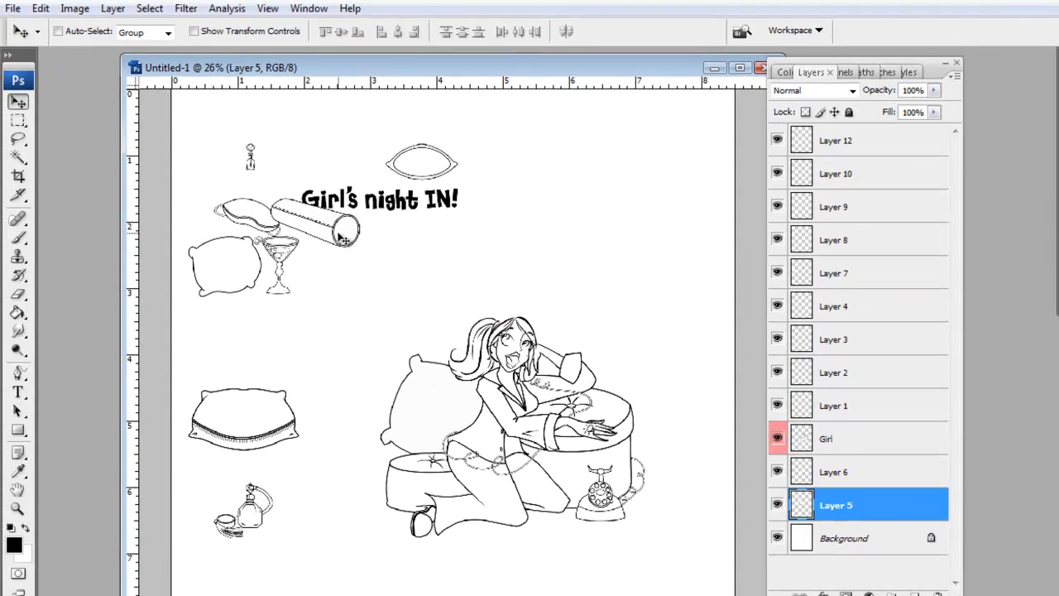
Step: Move the Layer 7 lower-left pillow beside the telephone, layered behind the girl
ctrl+click(268, 422)
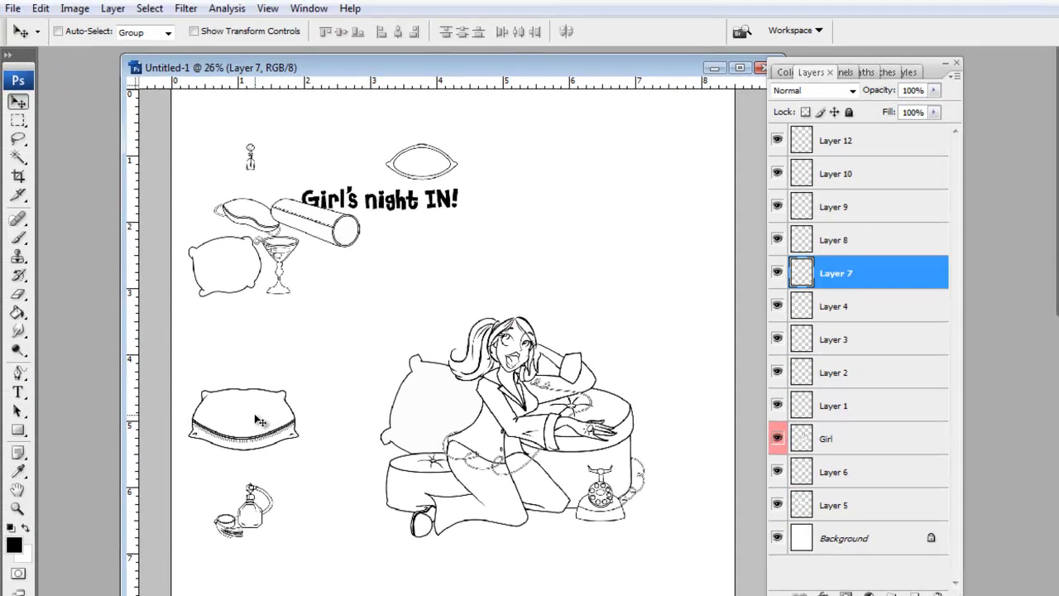
drag(251, 427, 652, 464)
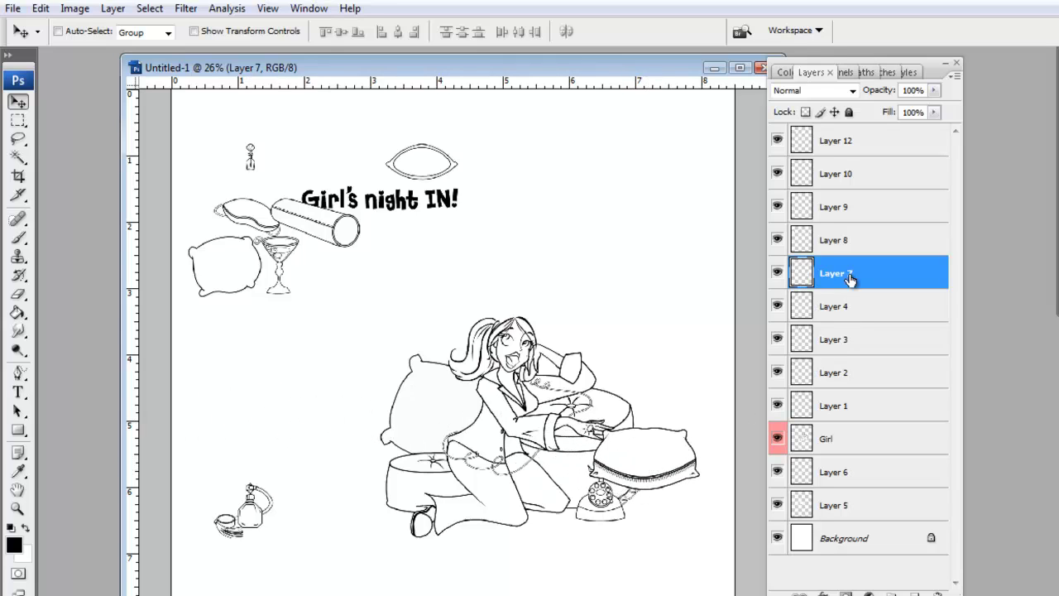
drag(850, 280, 849, 452)
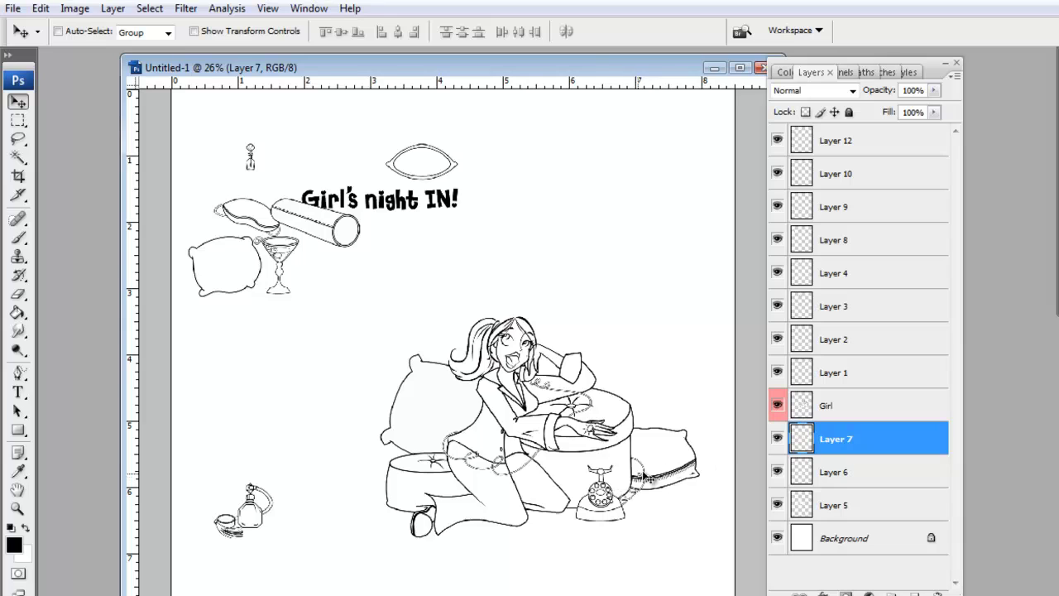
drag(649, 478, 687, 465)
Step: Move the Layer 8 left pillow over the ottoman and layer it behind the girl
ctrl+click(249, 286)
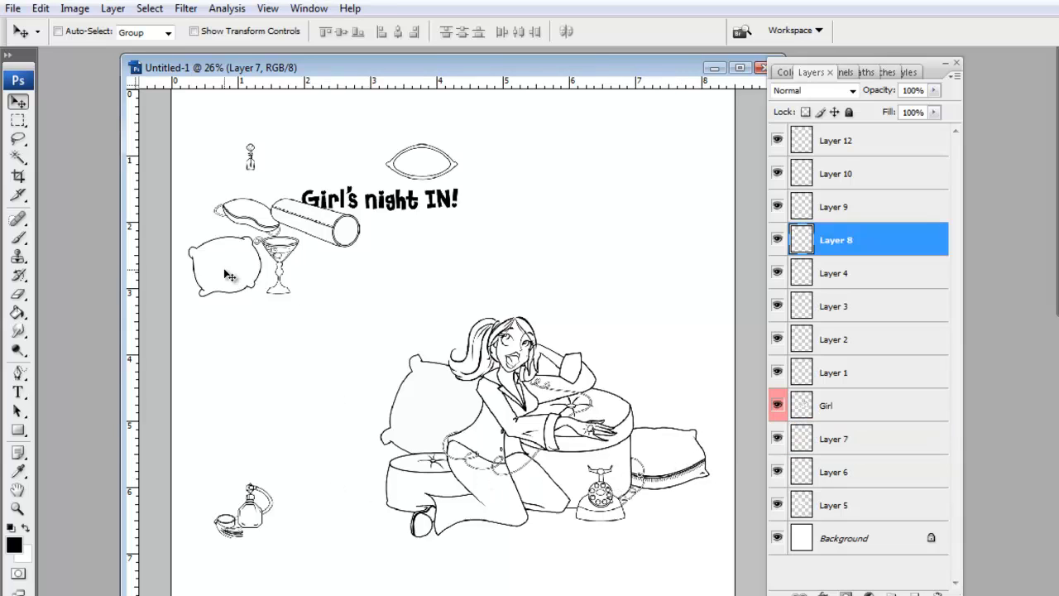
drag(231, 281, 633, 422)
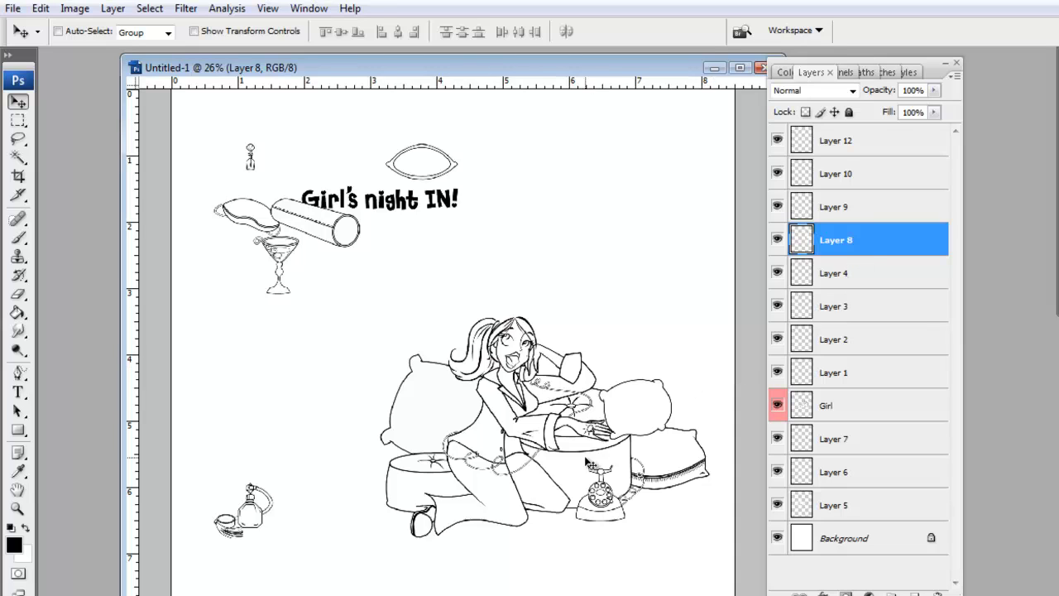
drag(647, 417, 456, 436)
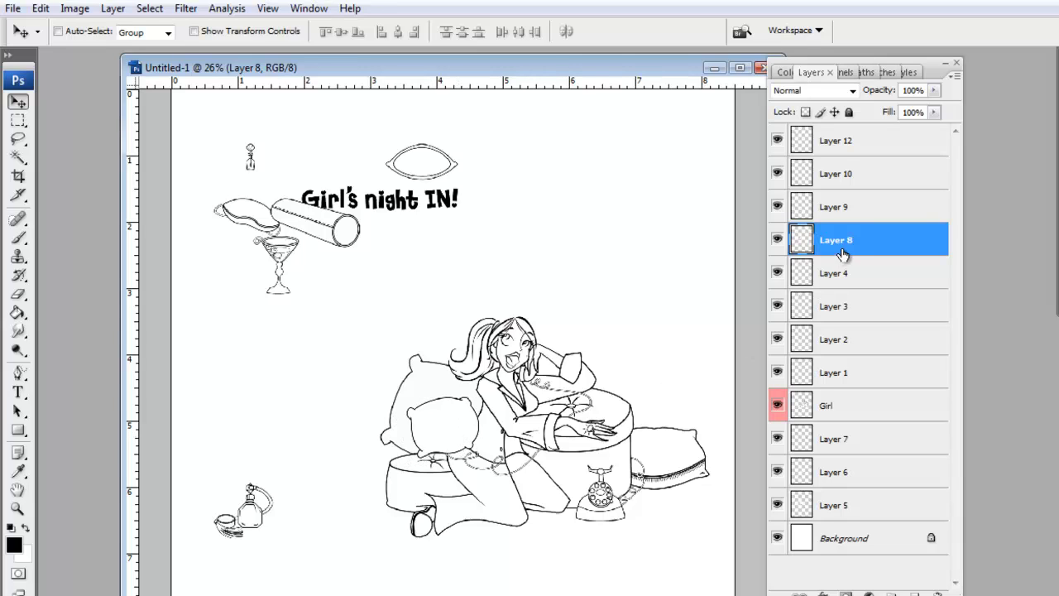
drag(843, 254, 838, 418)
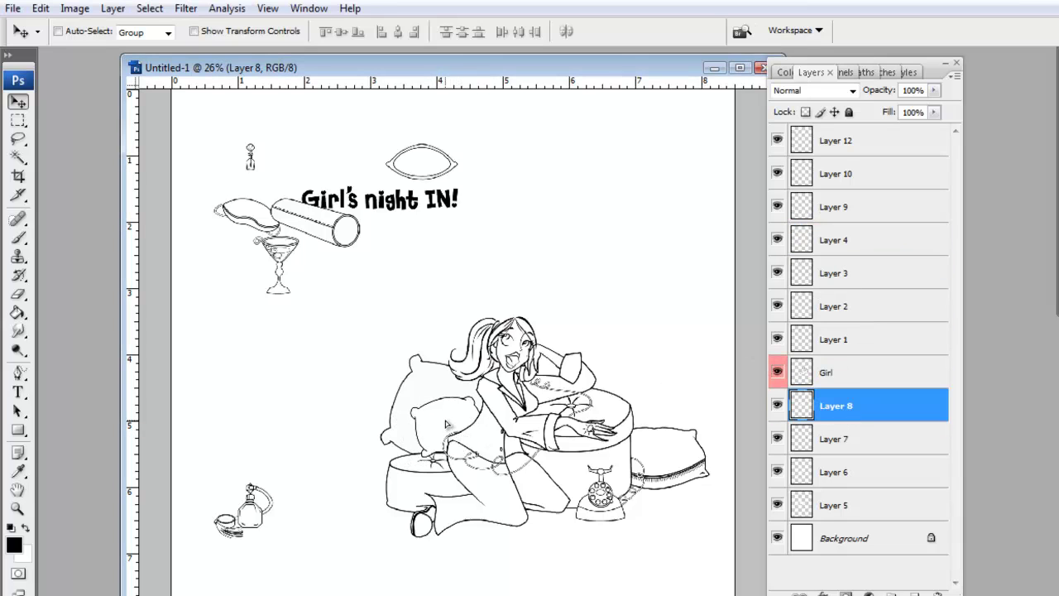
drag(446, 424, 460, 431)
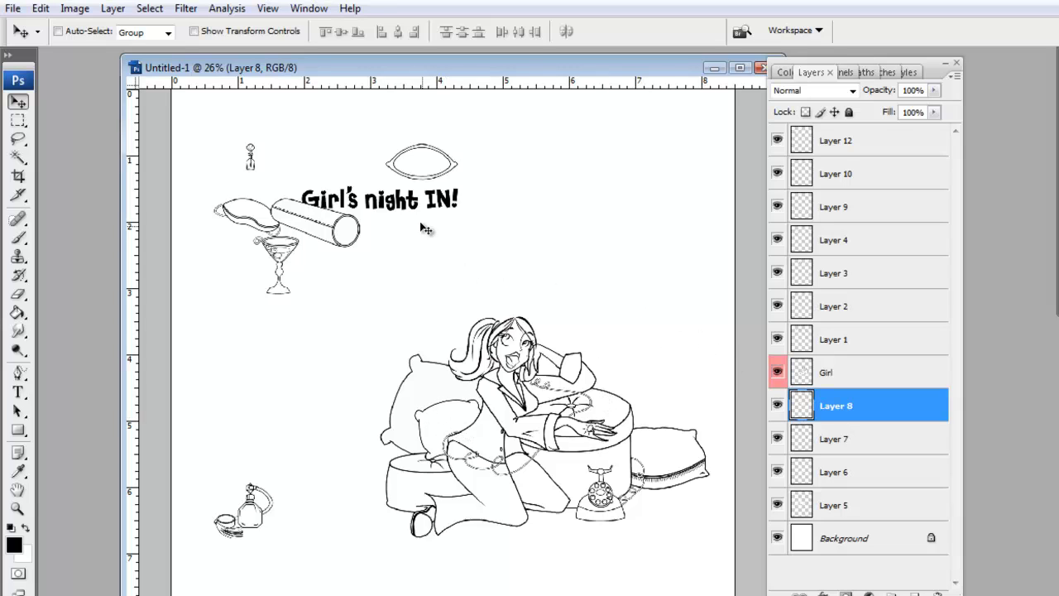
Step: Move the Layer 3 oval pillow beside the girl and stack it below the Girl layer
ctrl+click(433, 174)
drag(433, 174, 649, 430)
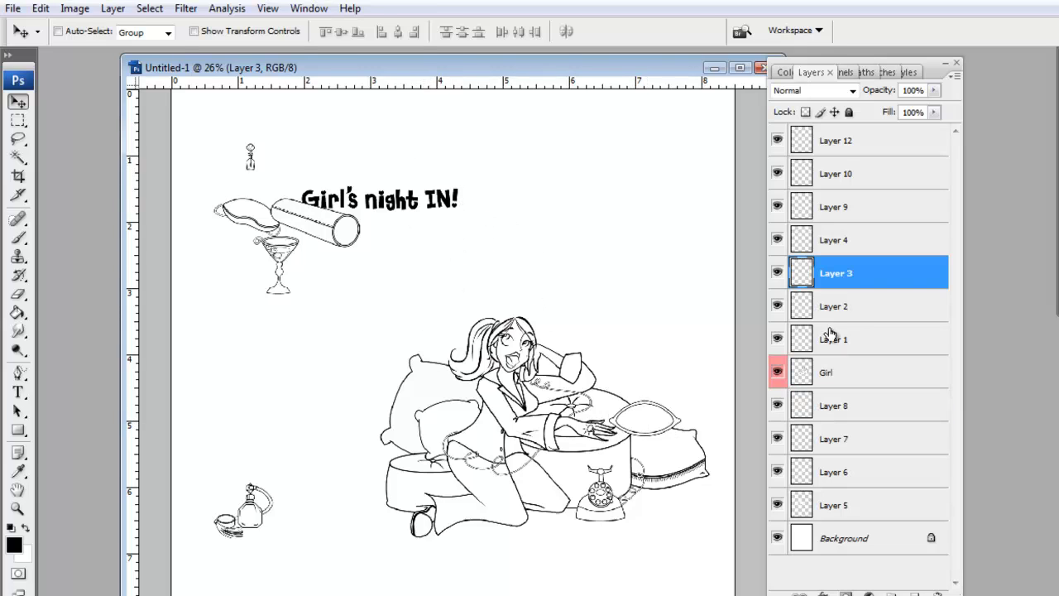
drag(842, 279, 848, 387)
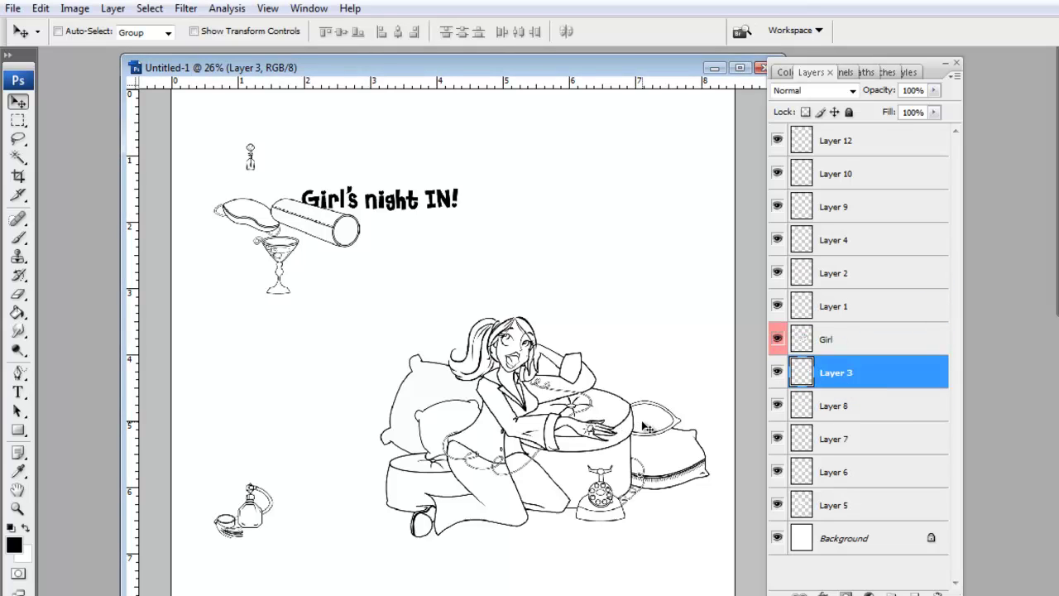
drag(645, 424, 646, 434)
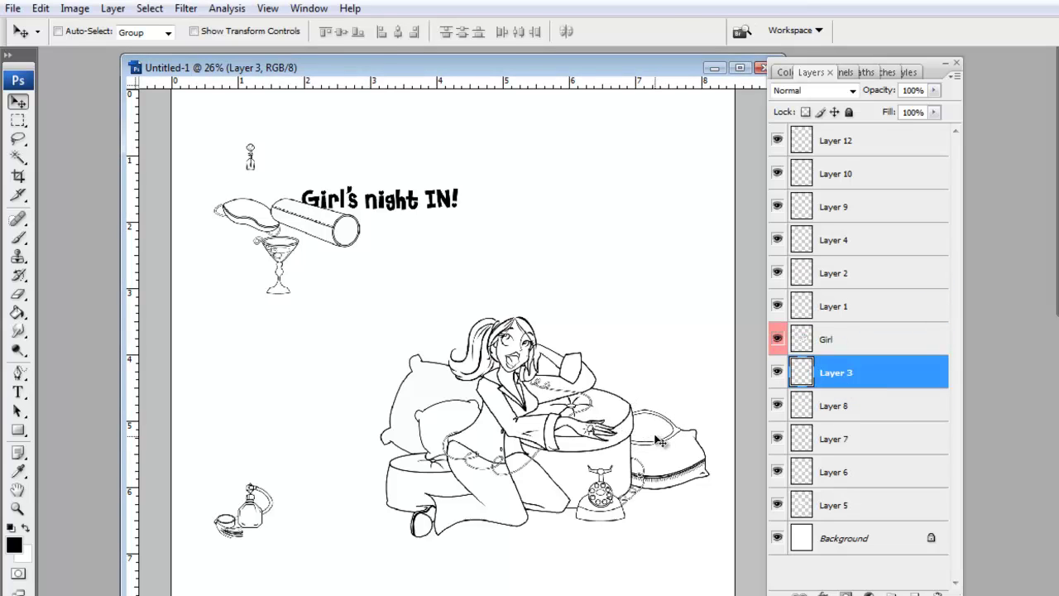
Step: Stretch the oval pillow to 160% height and shift it slightly up and left
key(ctrl+t)
click(367, 33)
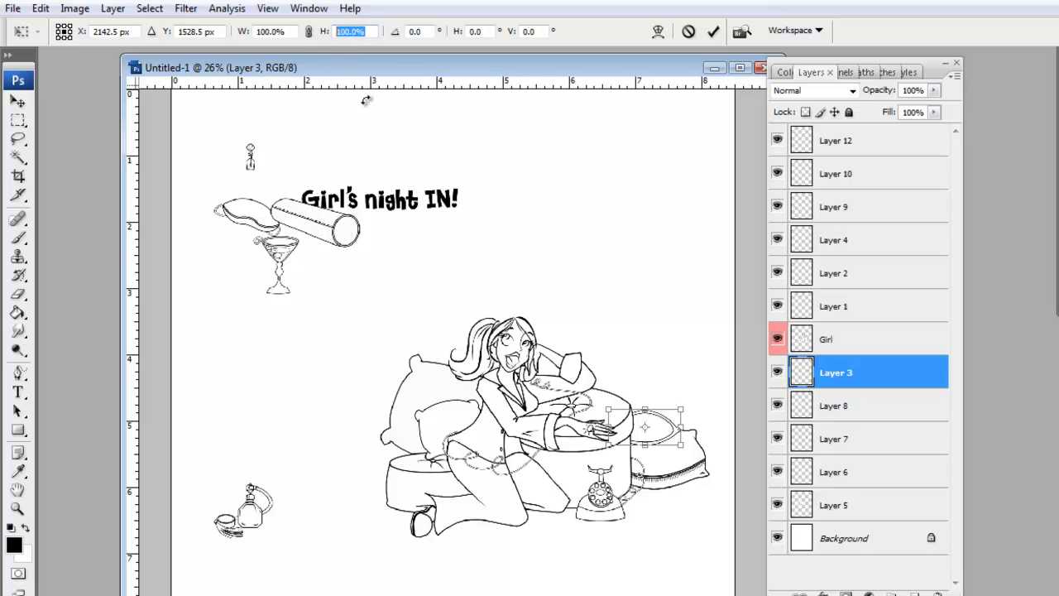
text(160)
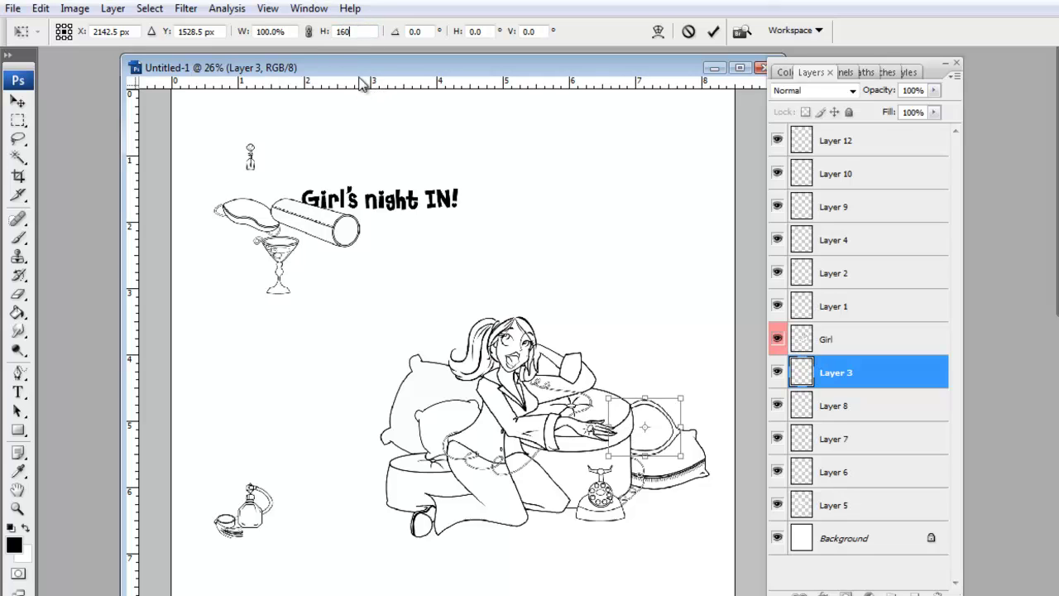
key(Return)
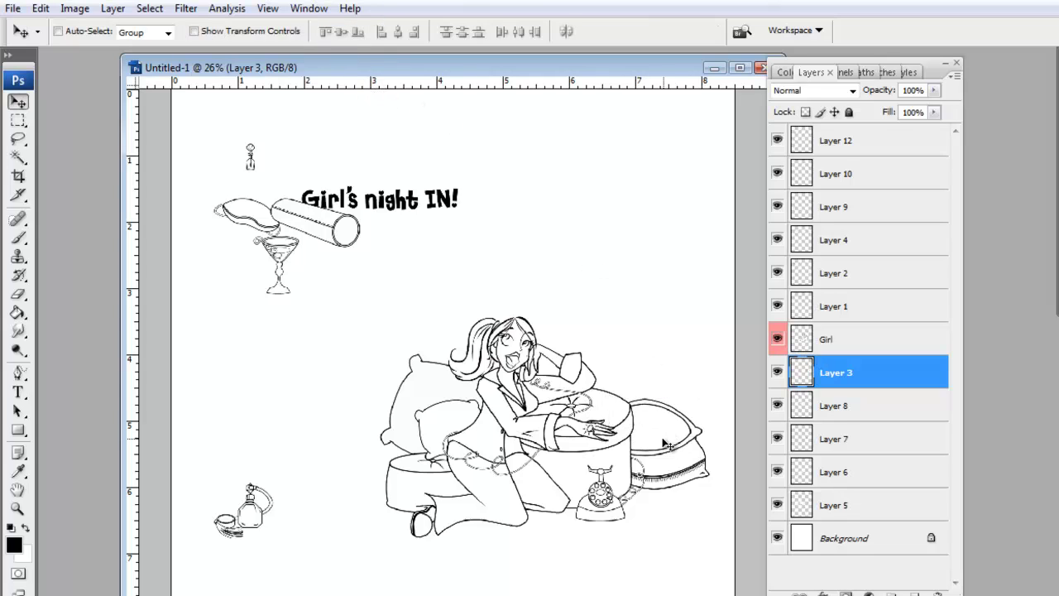
drag(654, 428, 651, 417)
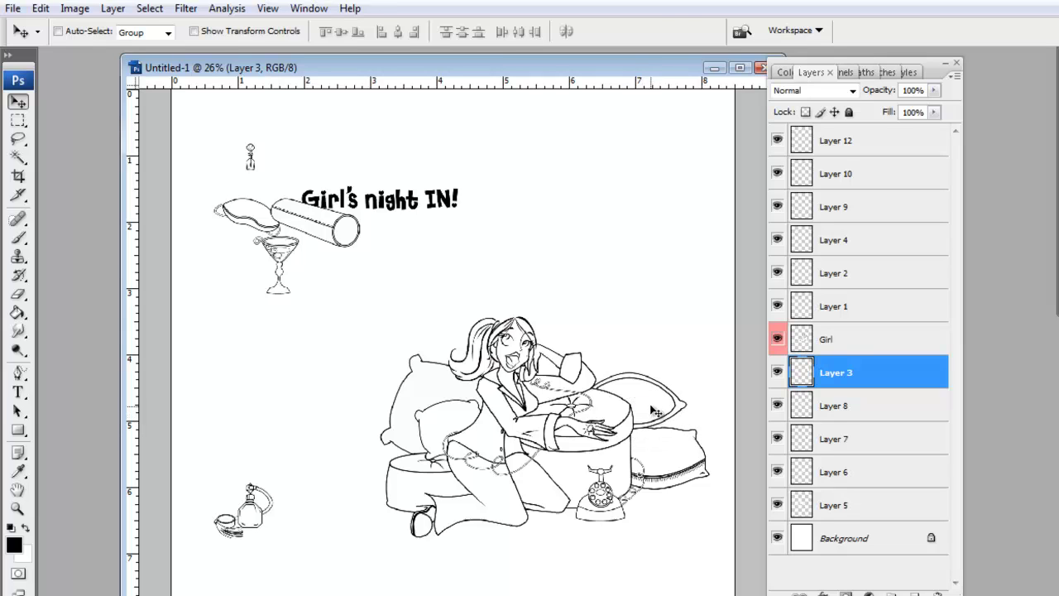
Step: Tilt the oval pillow about -10.9° and tuck it further behind the girl
key(ctrl+t)
drag(696, 358, 681, 341)
key(Return)
drag(660, 410, 633, 378)
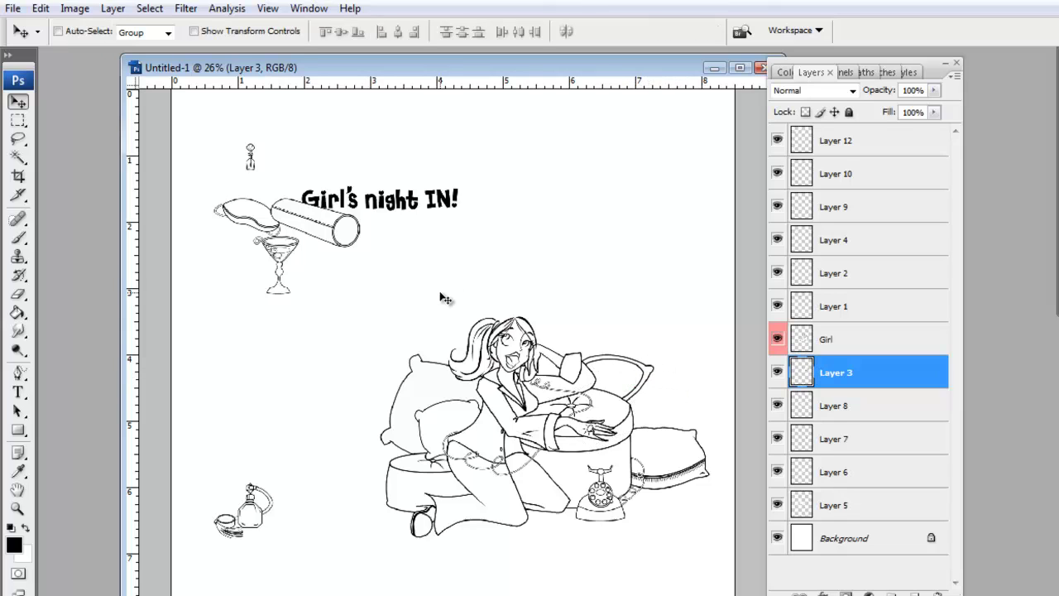
Step: Drag the Layer 4 bolster to the girl's right and stack it below the Girl layer
ctrl+click(338, 234)
drag(337, 235, 662, 431)
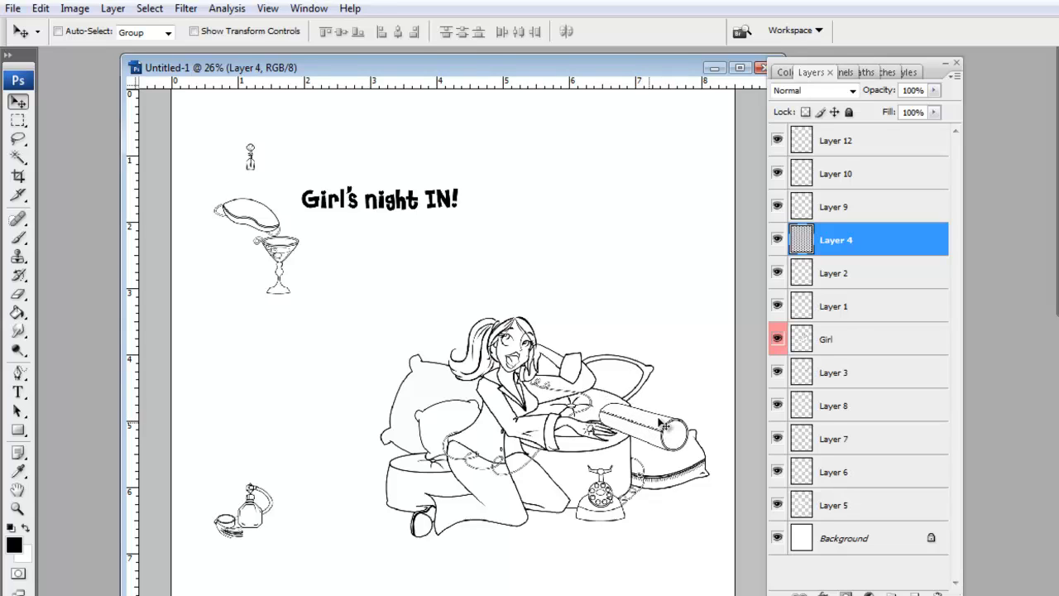
drag(861, 250, 858, 358)
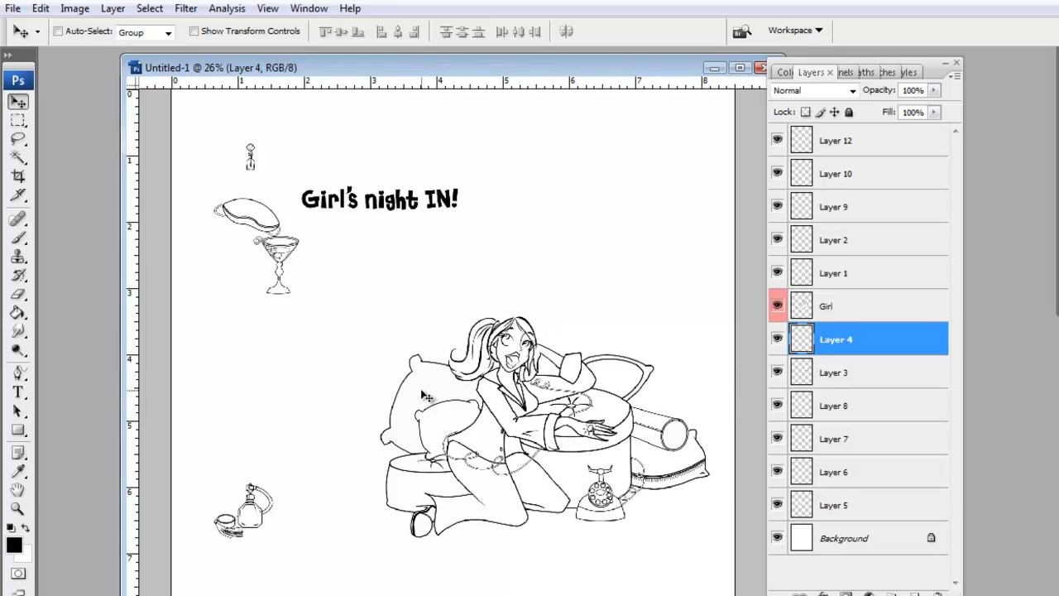
ctrl+click(427, 398)
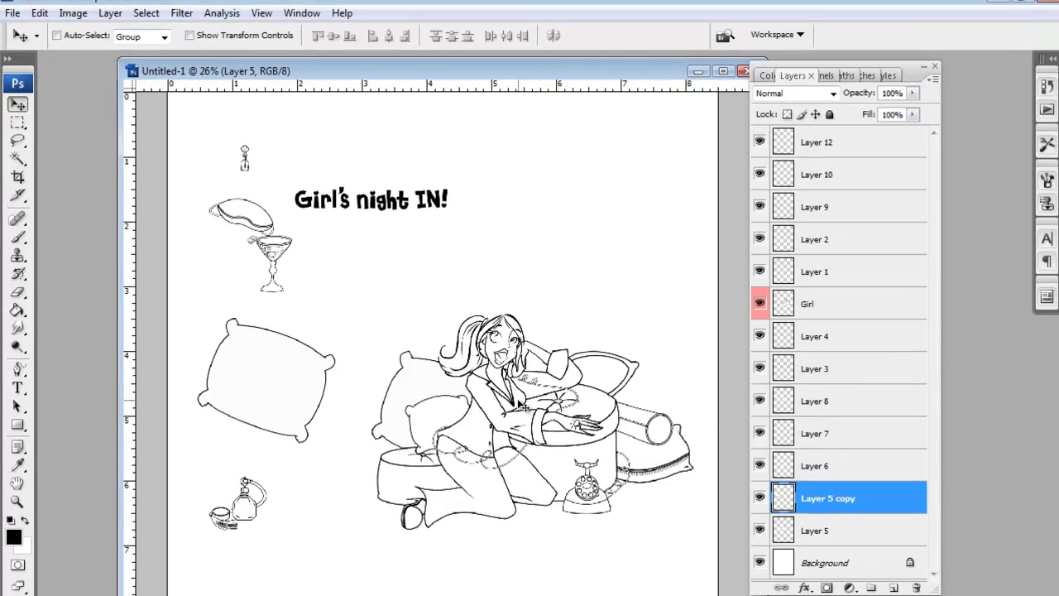
Step: Scale the duplicated Layer 5 pillow proportionally to 70%
key(ctrl+t)
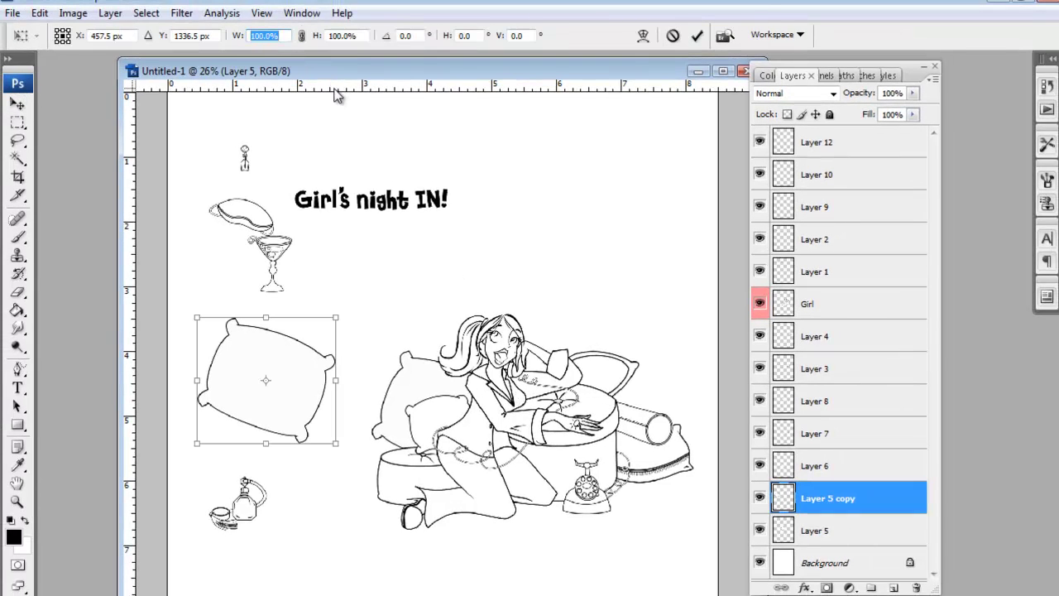
text(70)
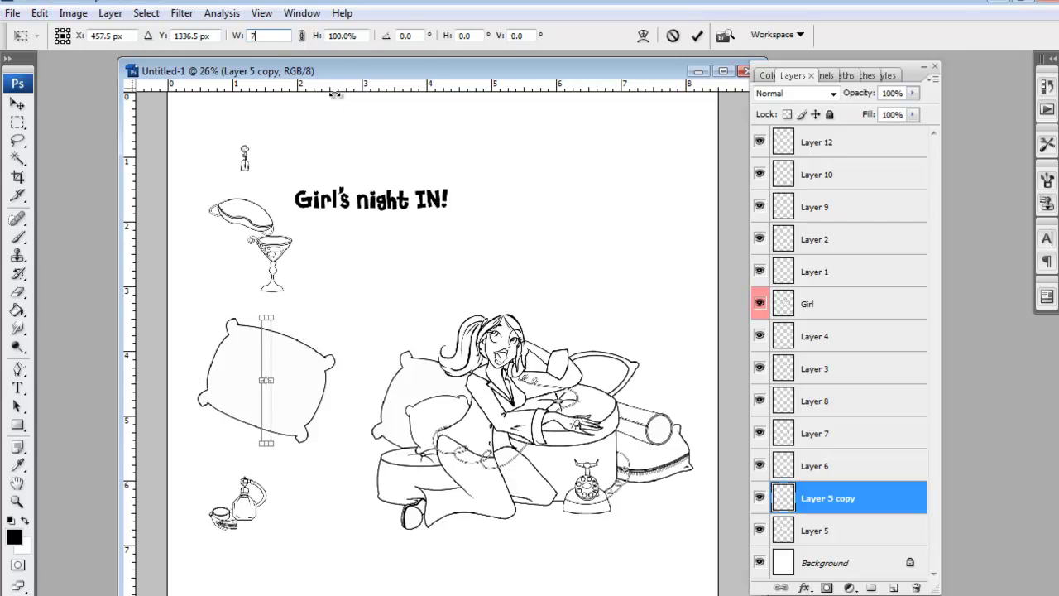
click(303, 37)
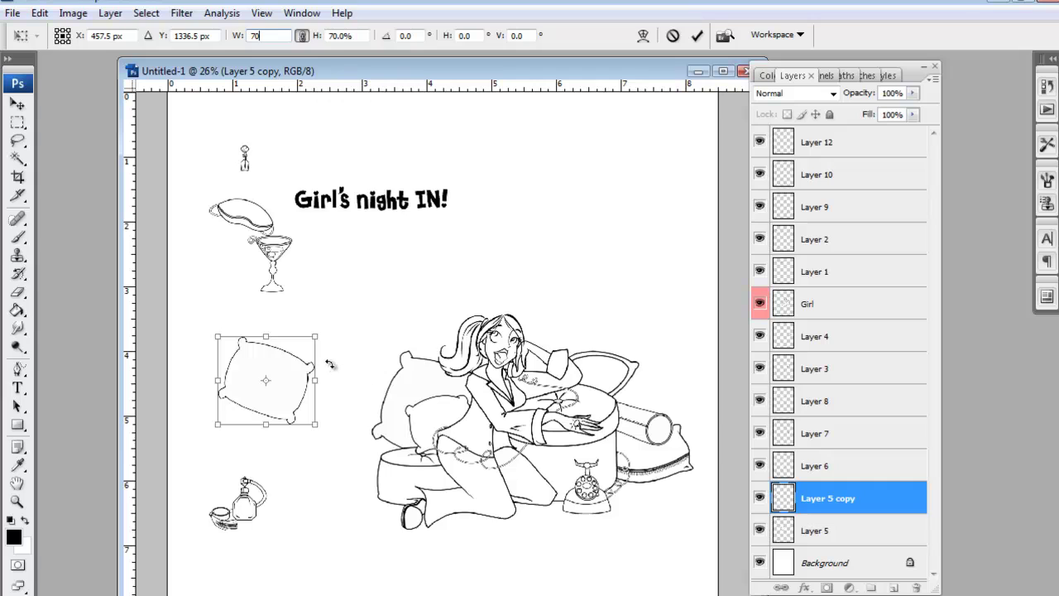
key(Return)
Step: Rotate the pillow copy about 46° and move it right, behind the girl
key(ctrl+t)
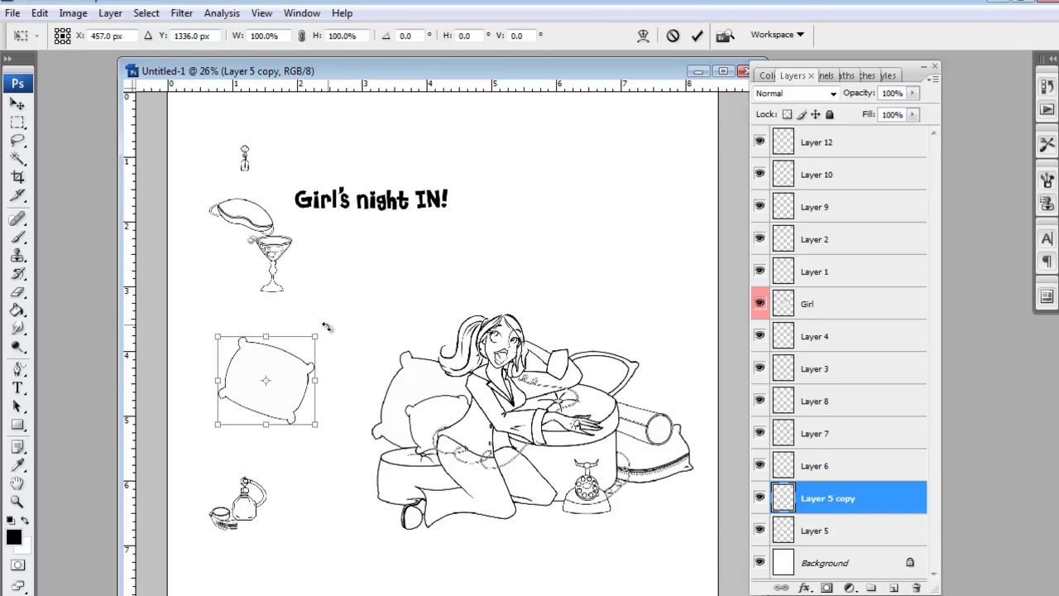
drag(326, 327, 267, 313)
double_click(284, 383)
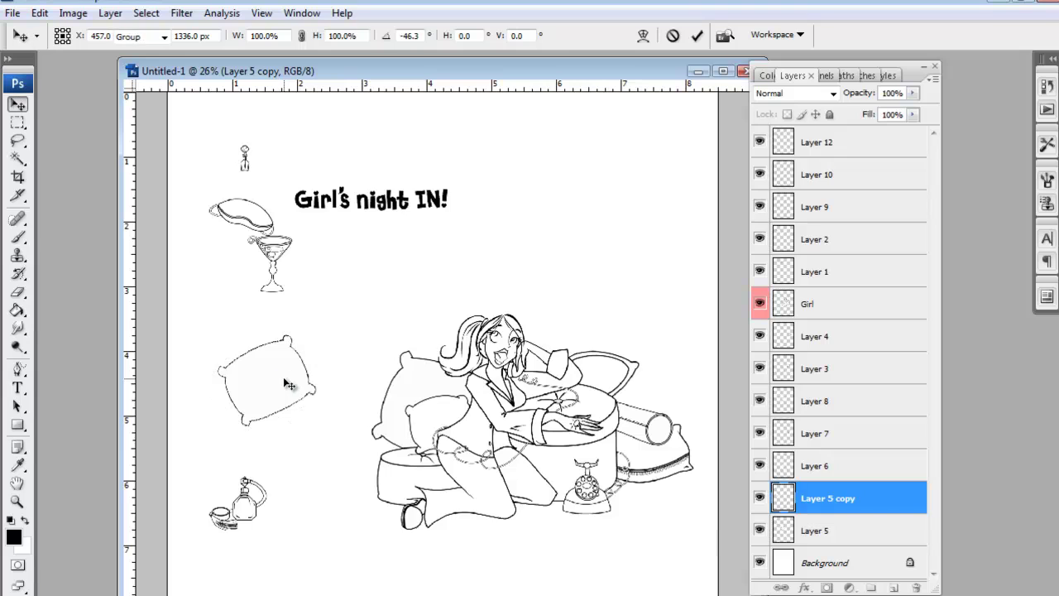
drag(284, 382, 643, 403)
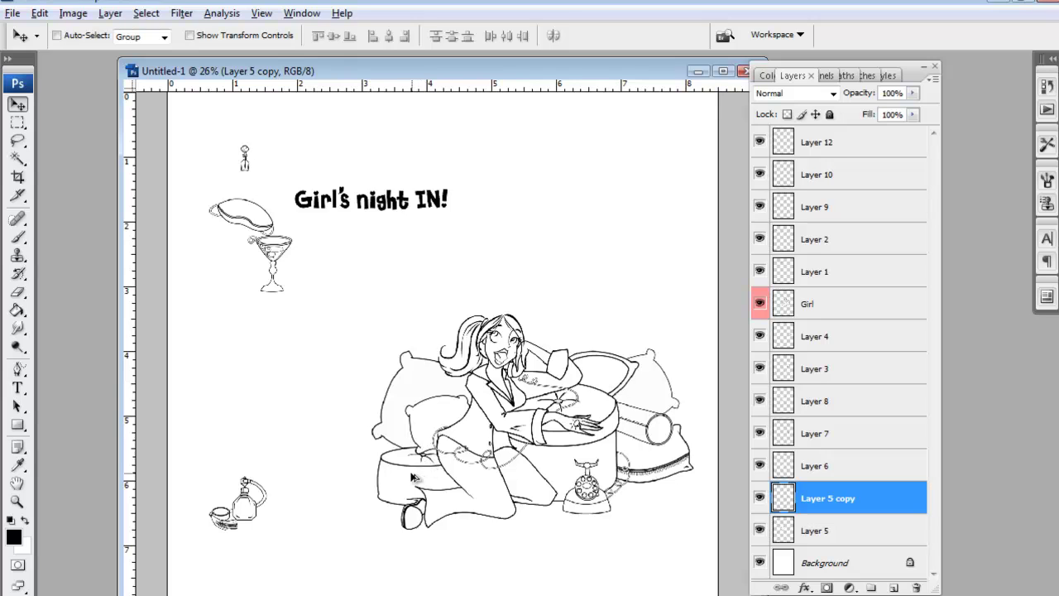
Step: Duplicate the Layer 6 ottoman and shrink the copy proportionally to 60%
key(alt)
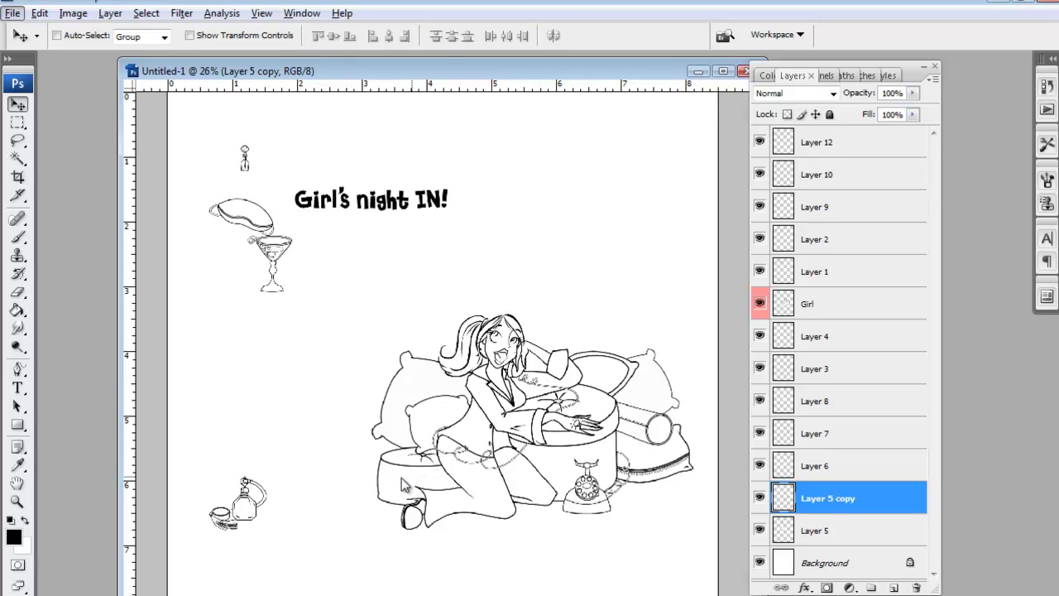
key(alt+bracketright)
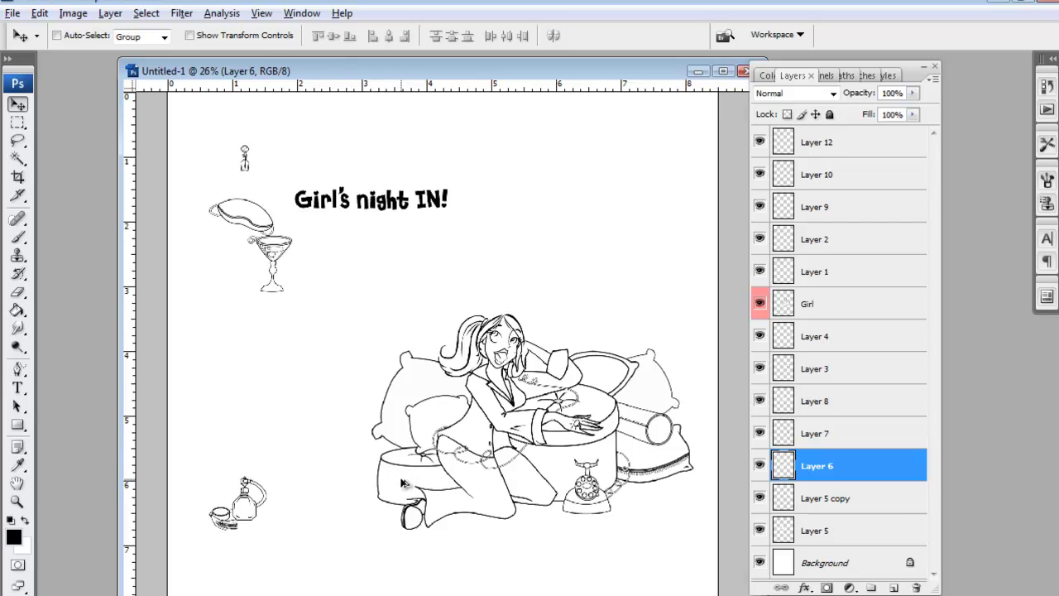
drag(399, 484, 288, 459)
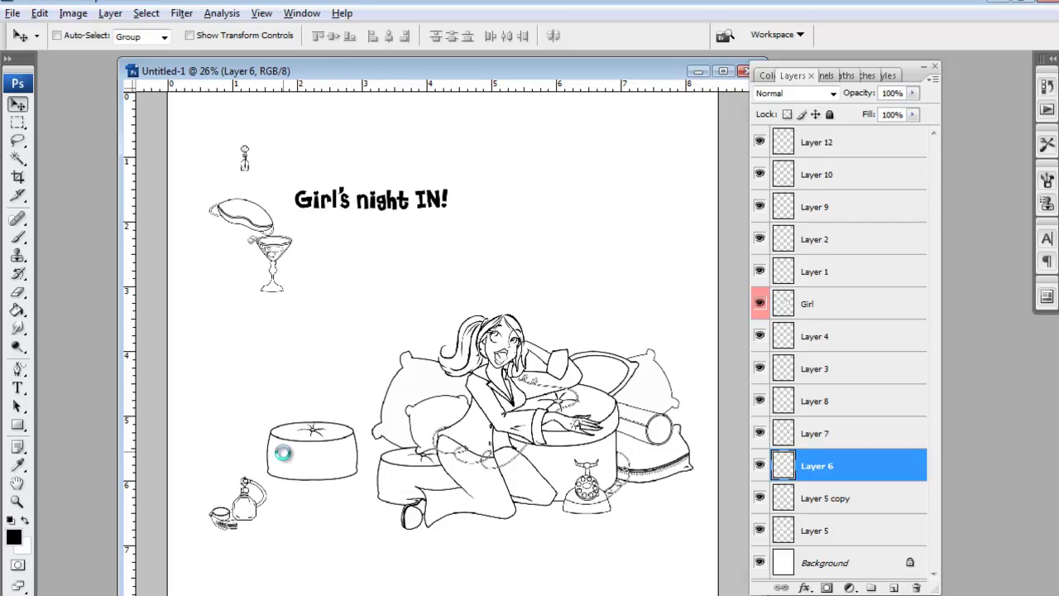
key(ctrl+t)
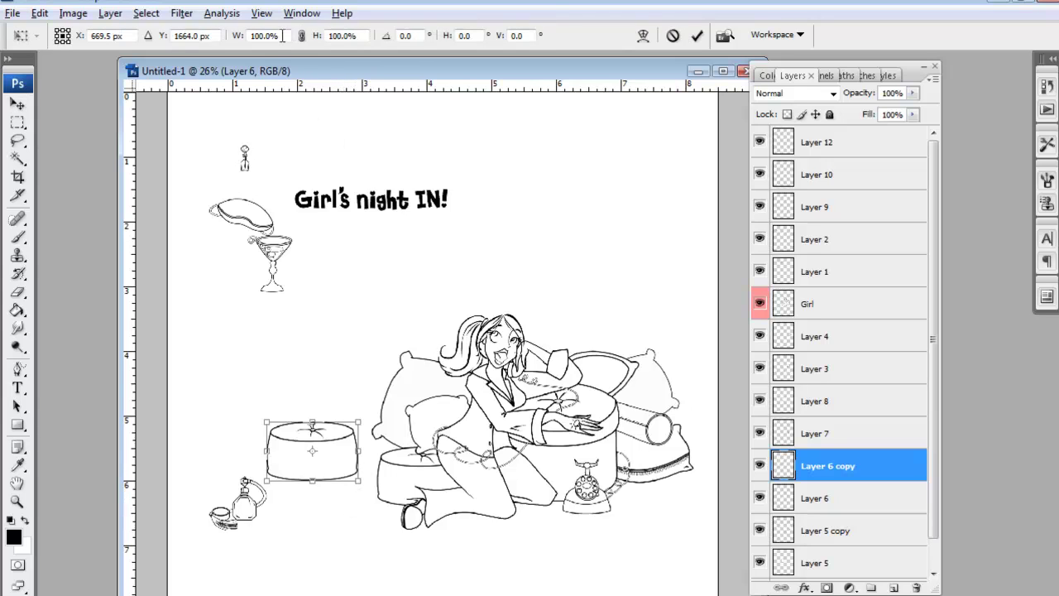
drag(282, 35, 256, 40)
text(60)
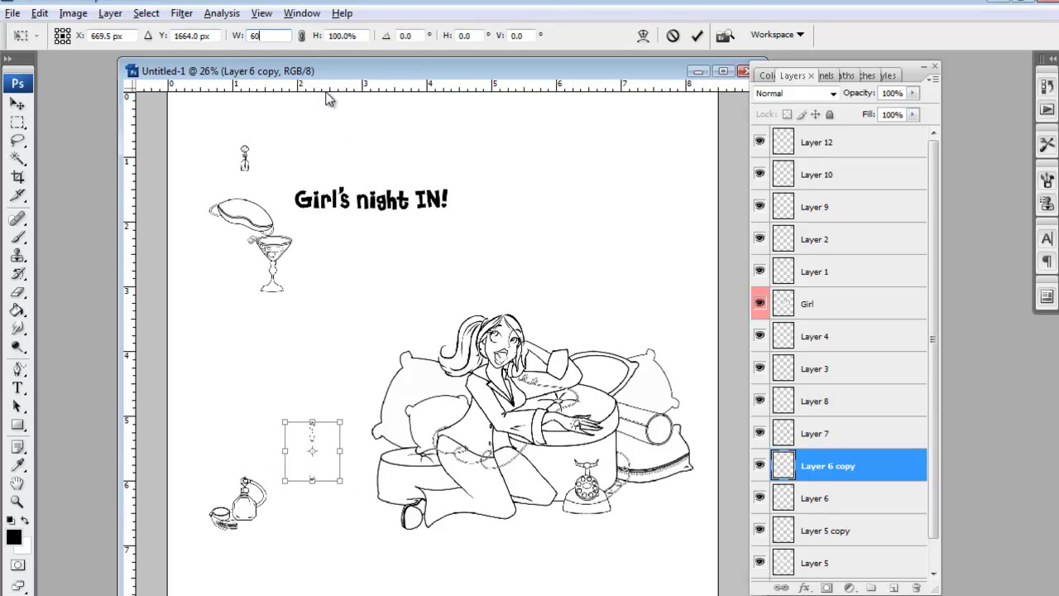
click(301, 35)
key(Return)
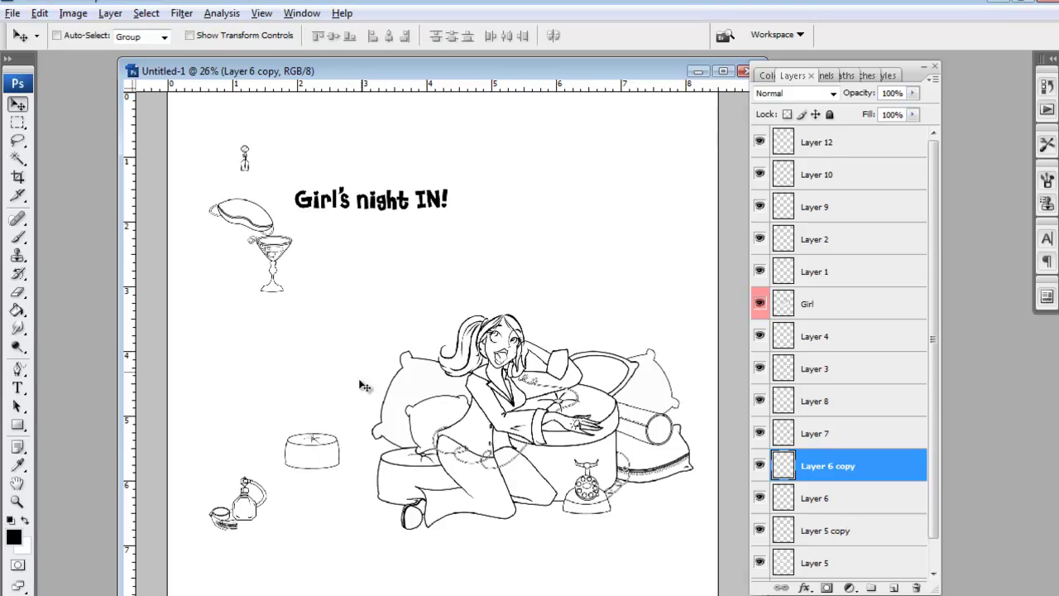
Step: Stack Layer 6 copy just below Girl and place the small ottoman by her foot
drag(323, 461, 683, 486)
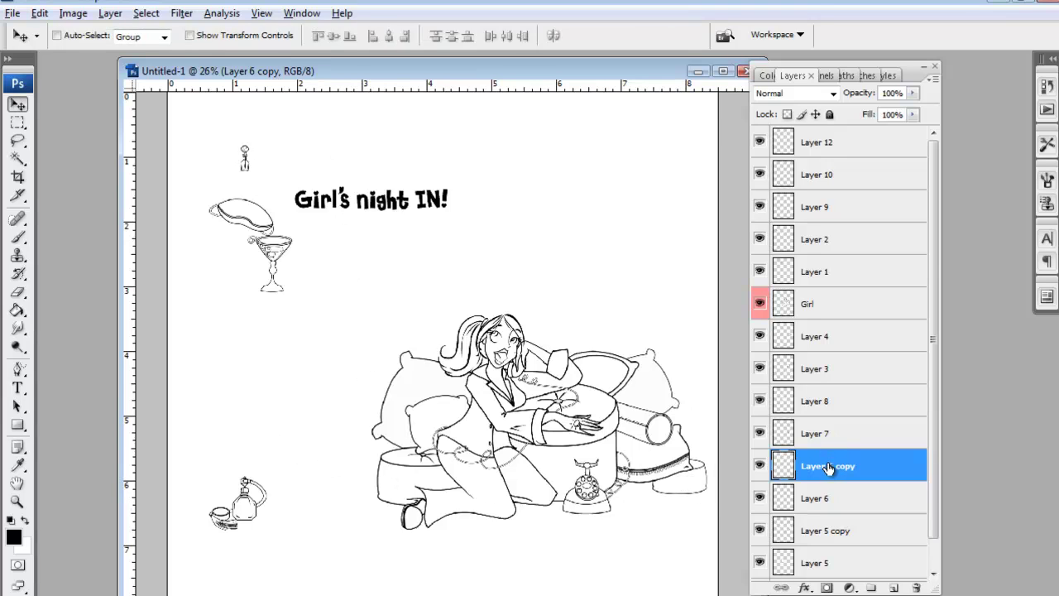
drag(827, 467, 827, 321)
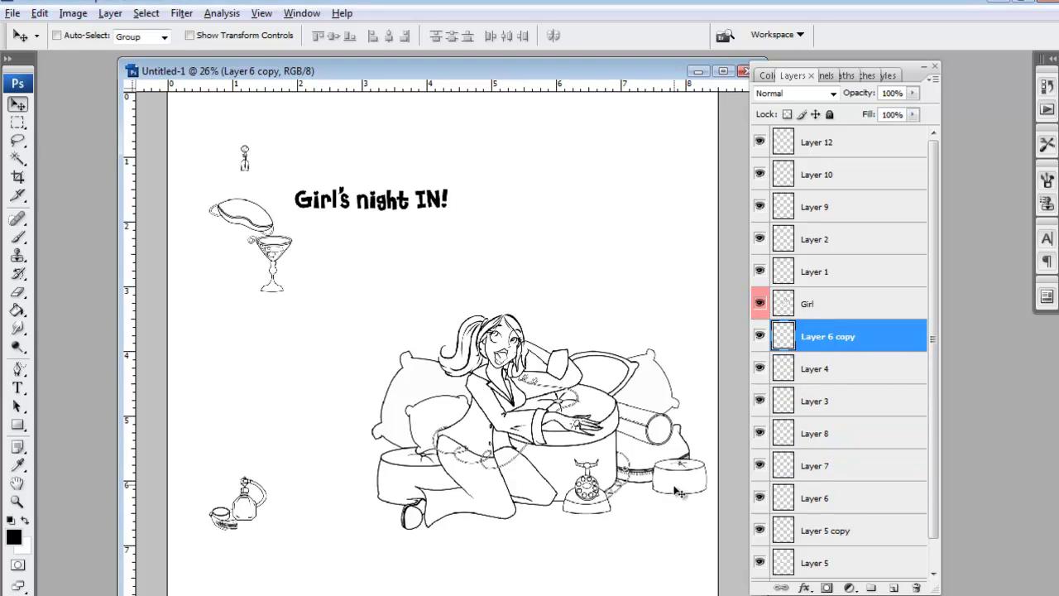
drag(677, 492, 374, 500)
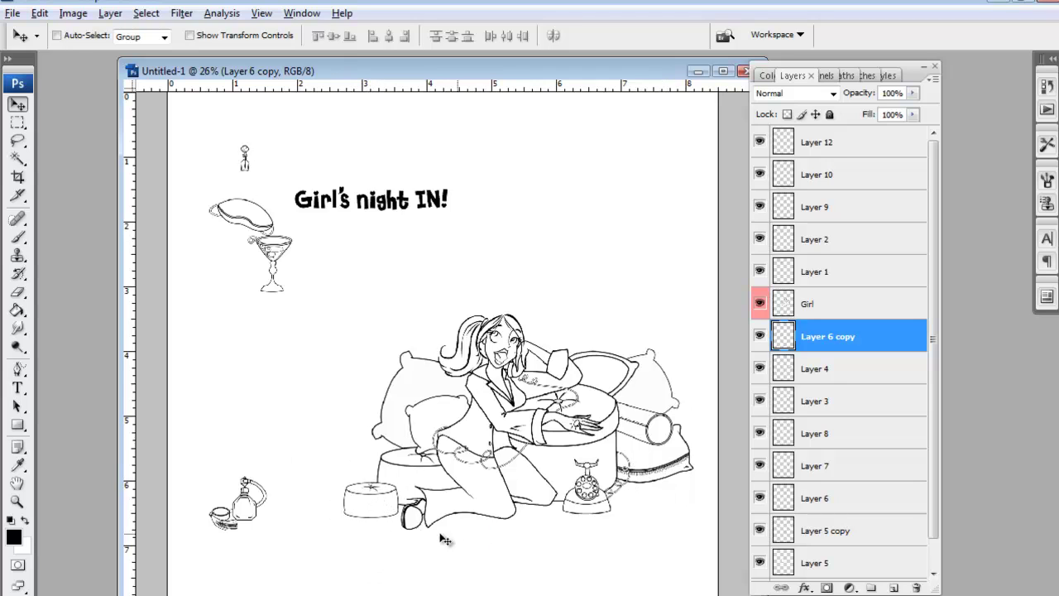
Step: Move the perfume bottle, martini glass and eye mask down into the scene around the girl
drag(240, 484, 484, 519)
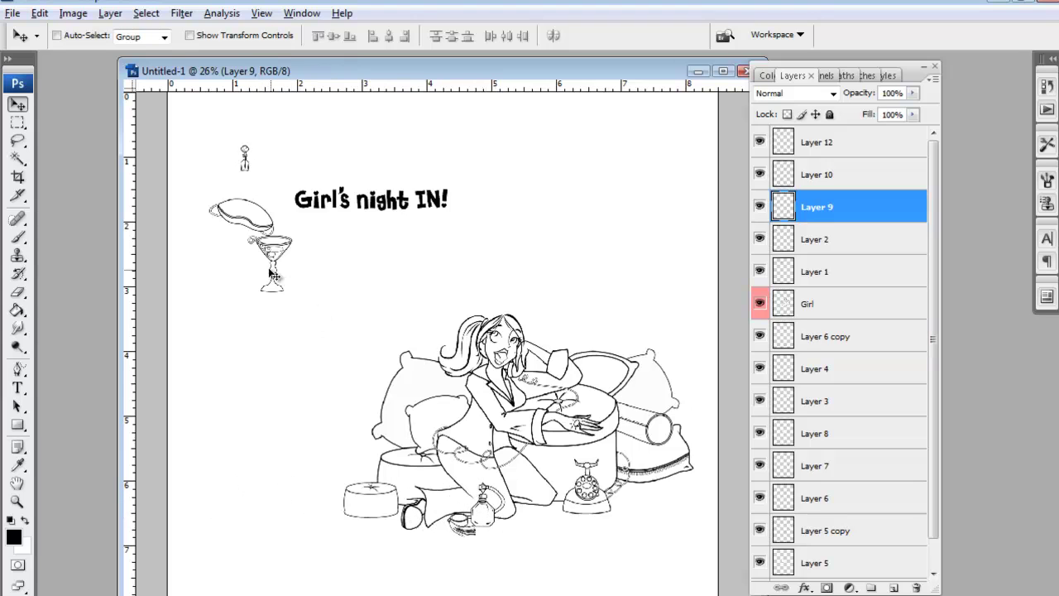
drag(271, 263, 544, 488)
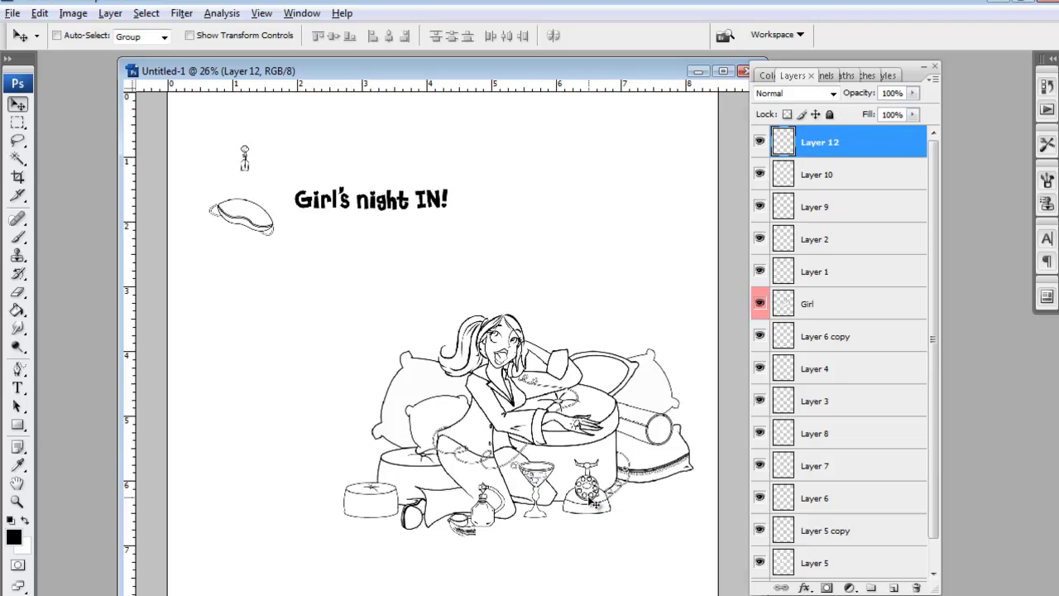
ctrl+click(245, 217)
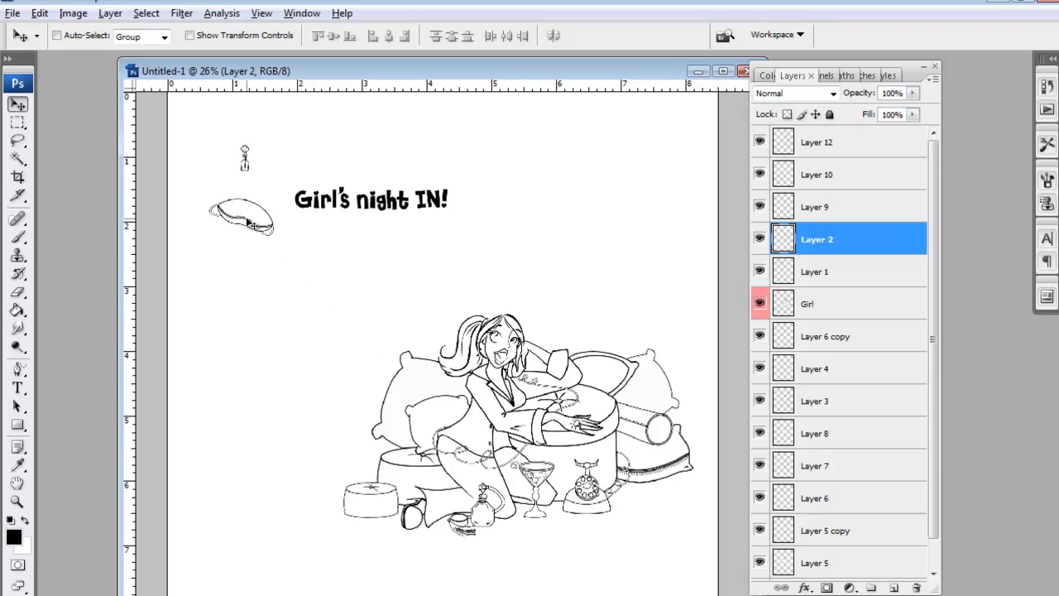
drag(247, 219, 654, 496)
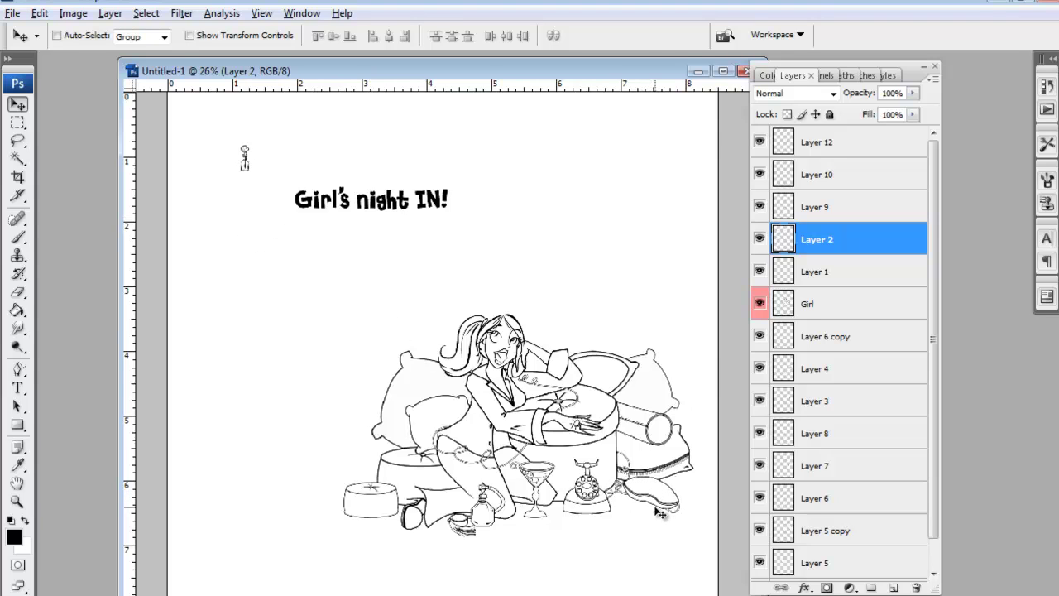
Step: Rotate the eye mask to lie tilted about 3.1° just below the telephone
key(ctrl+t)
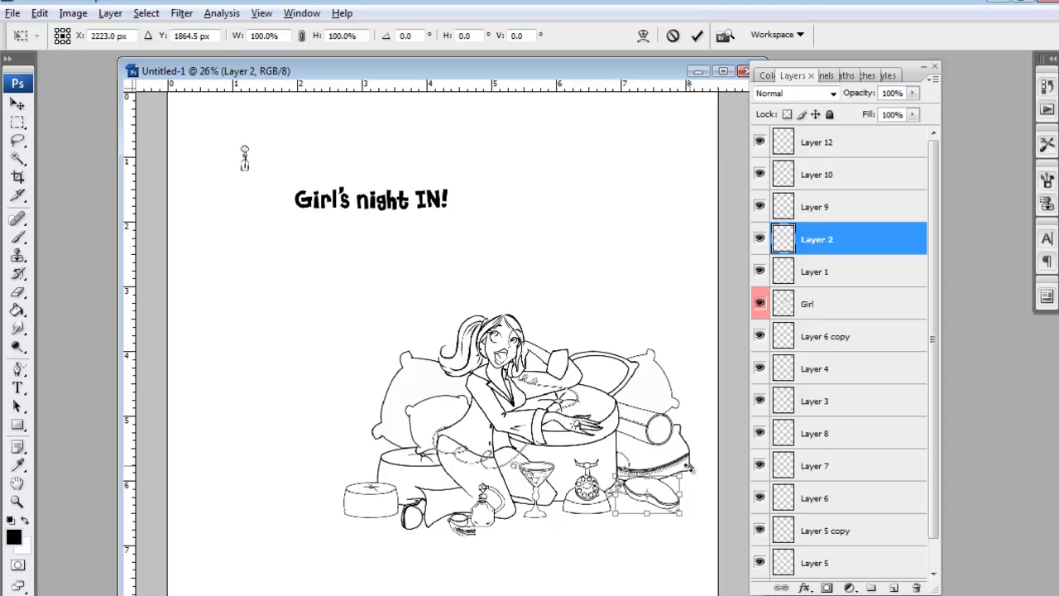
drag(689, 468, 660, 448)
double_click(652, 512)
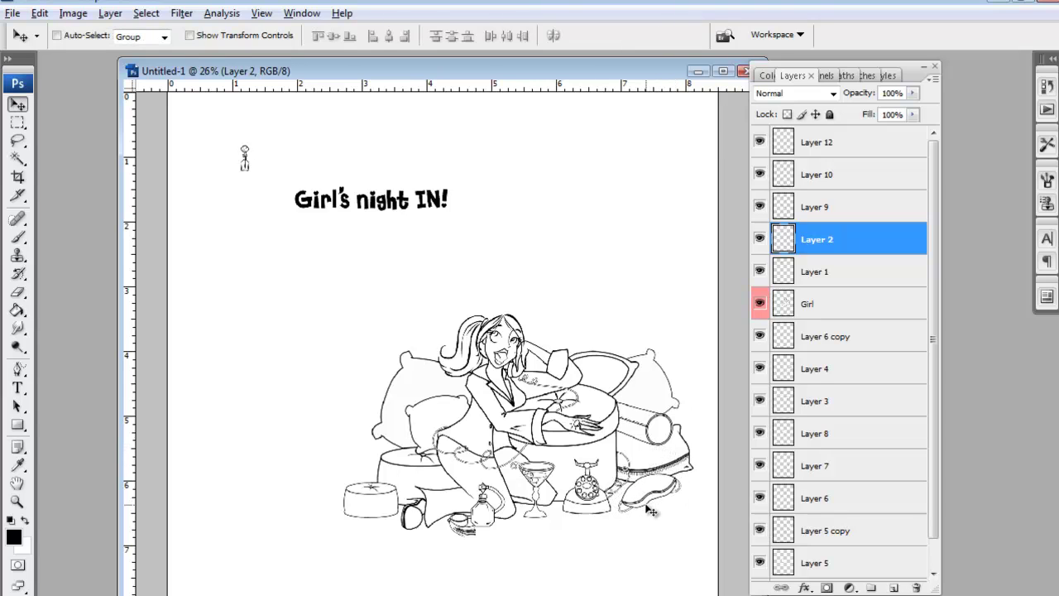
drag(653, 511, 621, 532)
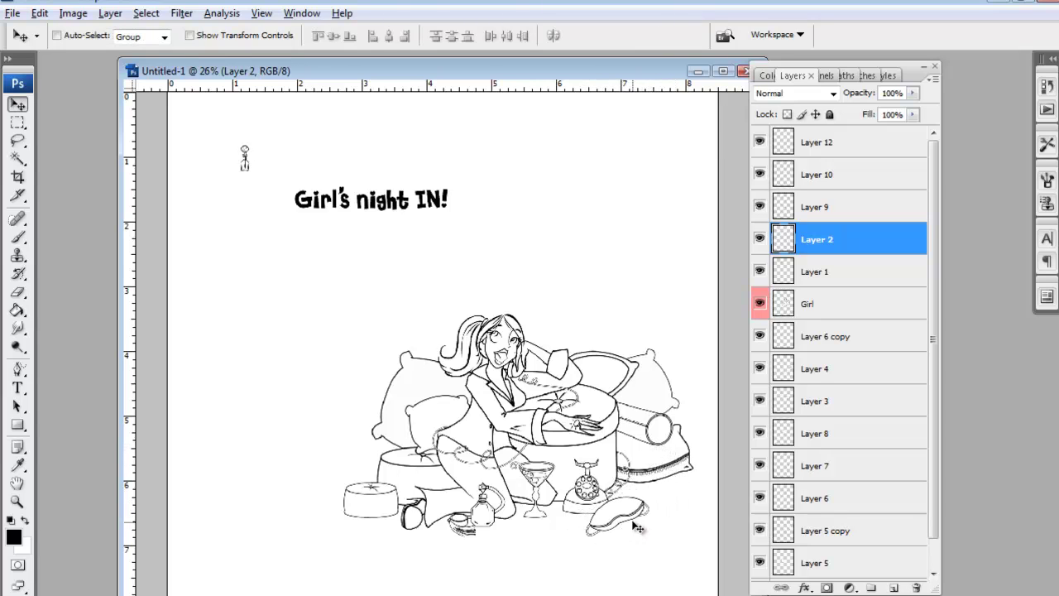
key(ctrl+t)
drag(665, 493, 672, 506)
Step: Apply the eye mask tilt and move the 'Girl's night IN!' title beneath the scene
key(Return)
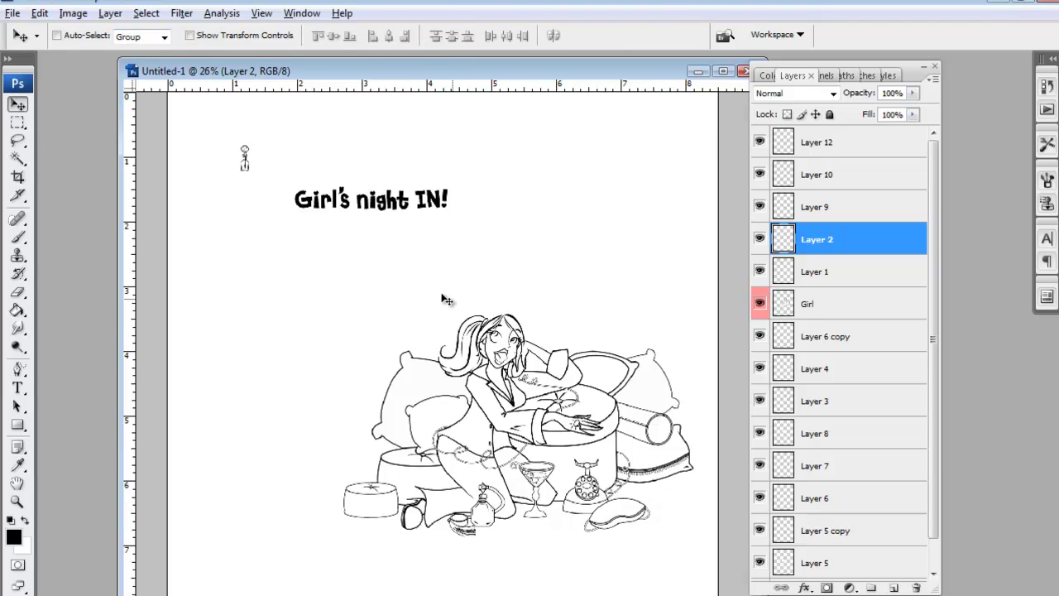
ctrl+click(375, 213)
drag(375, 212, 466, 558)
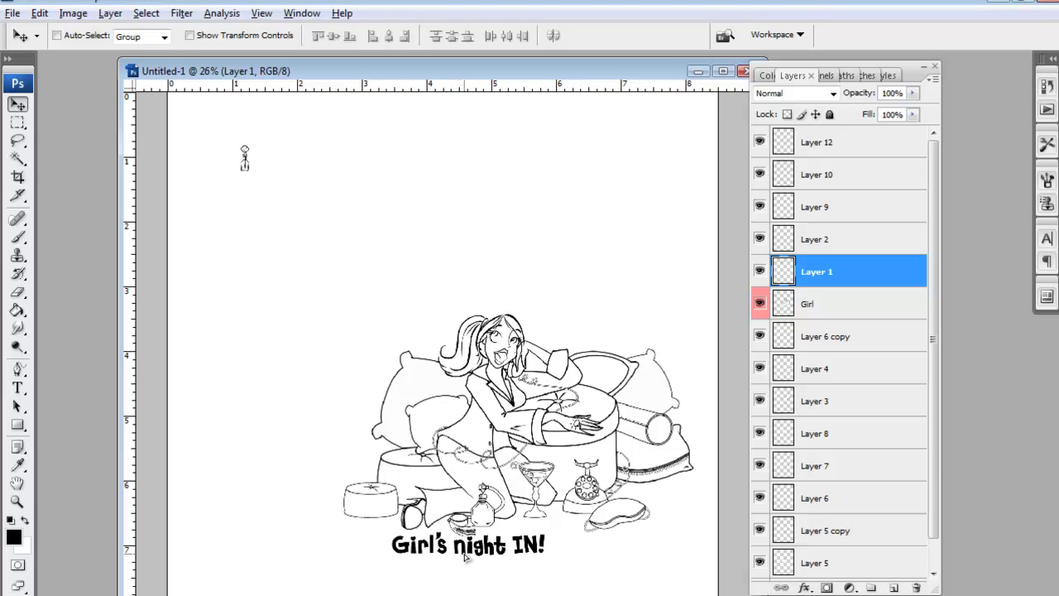
key(shift+Down)
key(shift+Down)
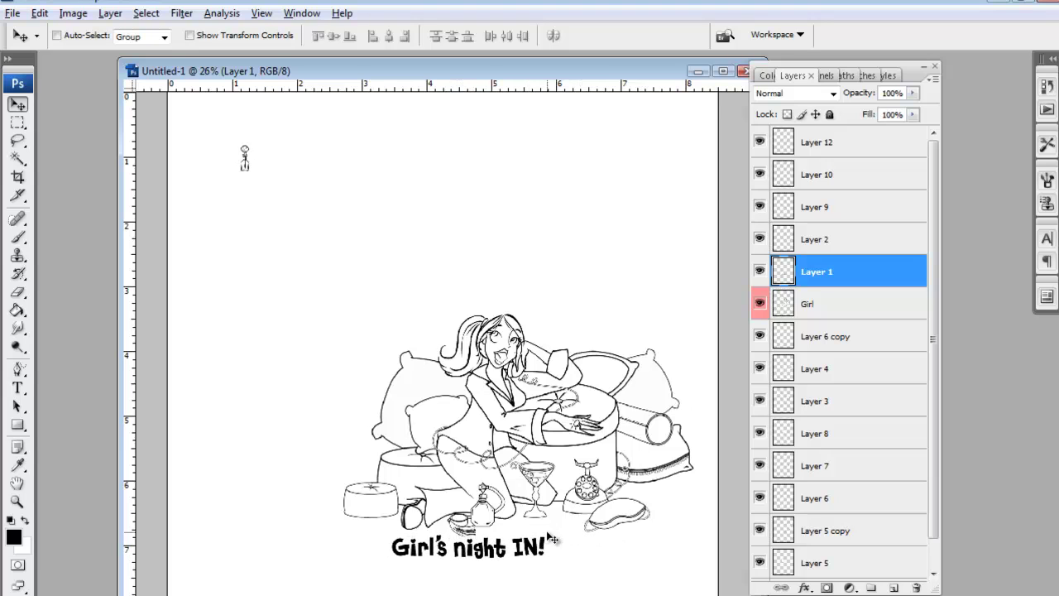
drag(546, 532, 413, 573)
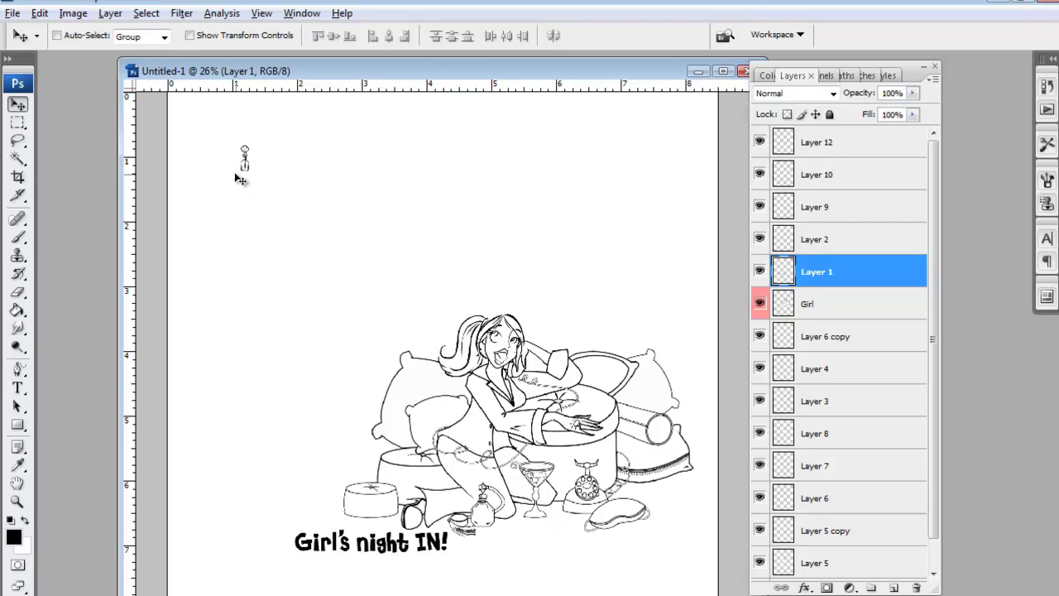
Step: Enlarge the small bottle to 130% on the hat box and move the title beside the girl's head
drag(240, 178, 592, 404)
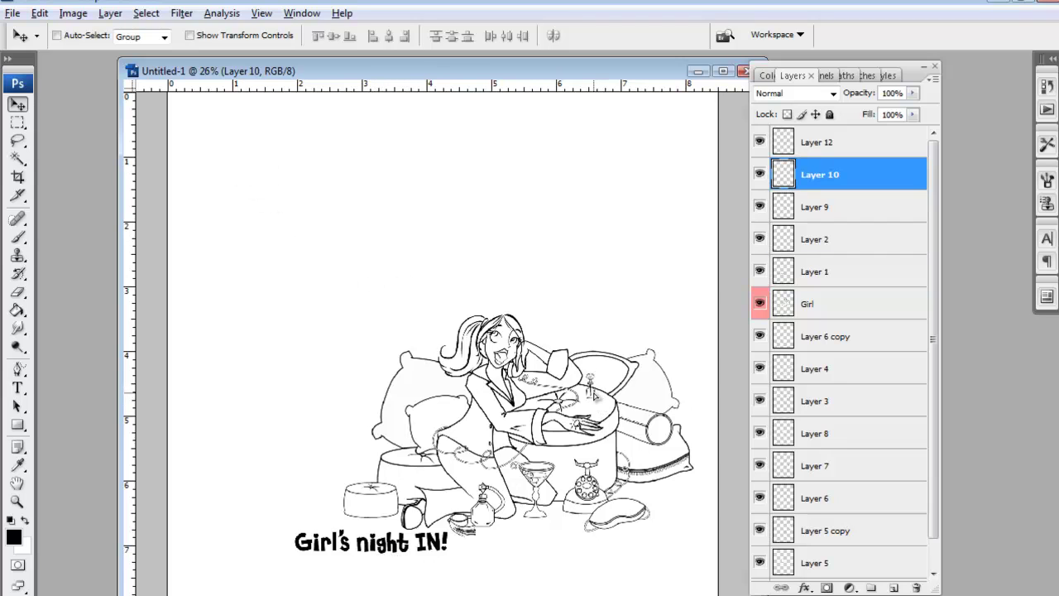
key(ctrl+t)
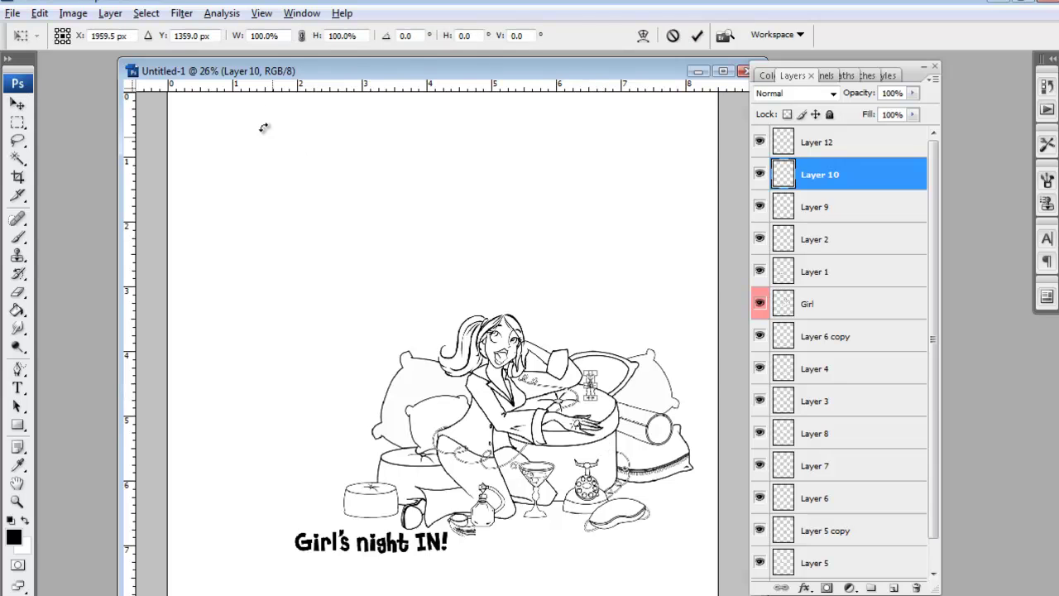
drag(278, 37, 248, 50)
text(1)
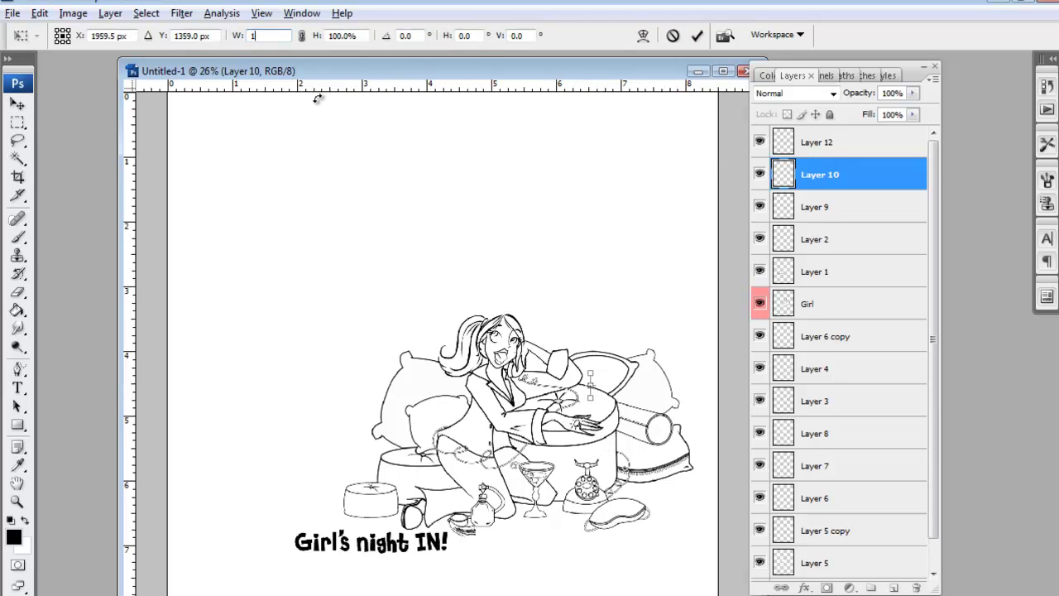
text(30)
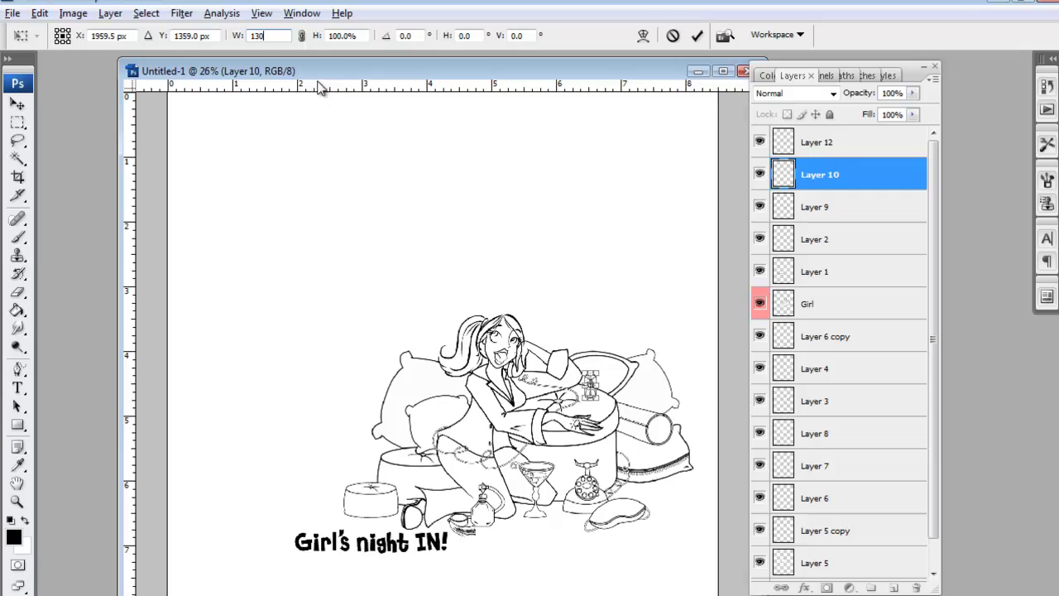
click(304, 37)
key(Return)
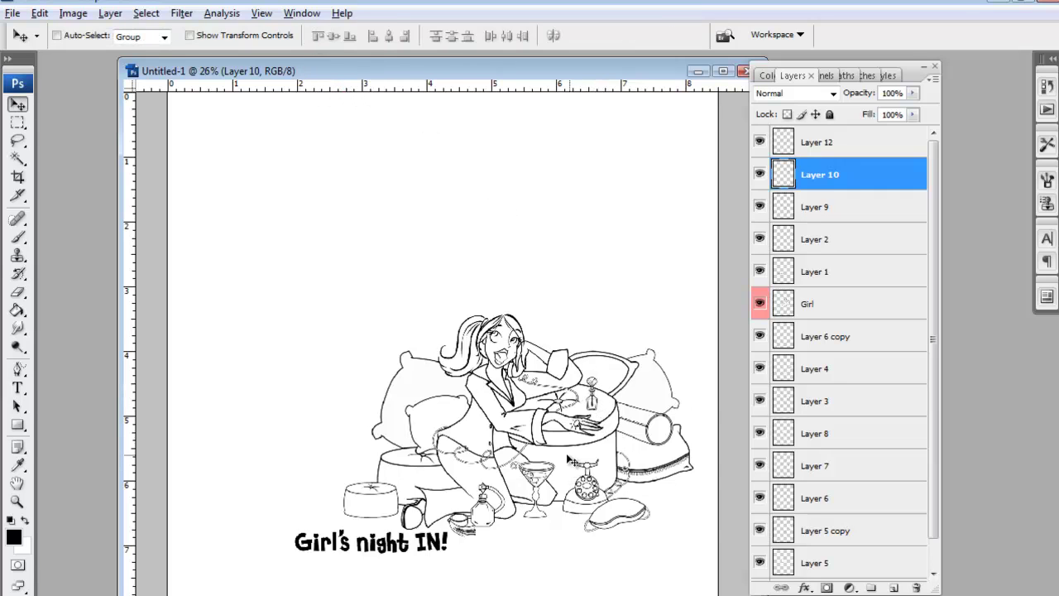
ctrl+click(407, 546)
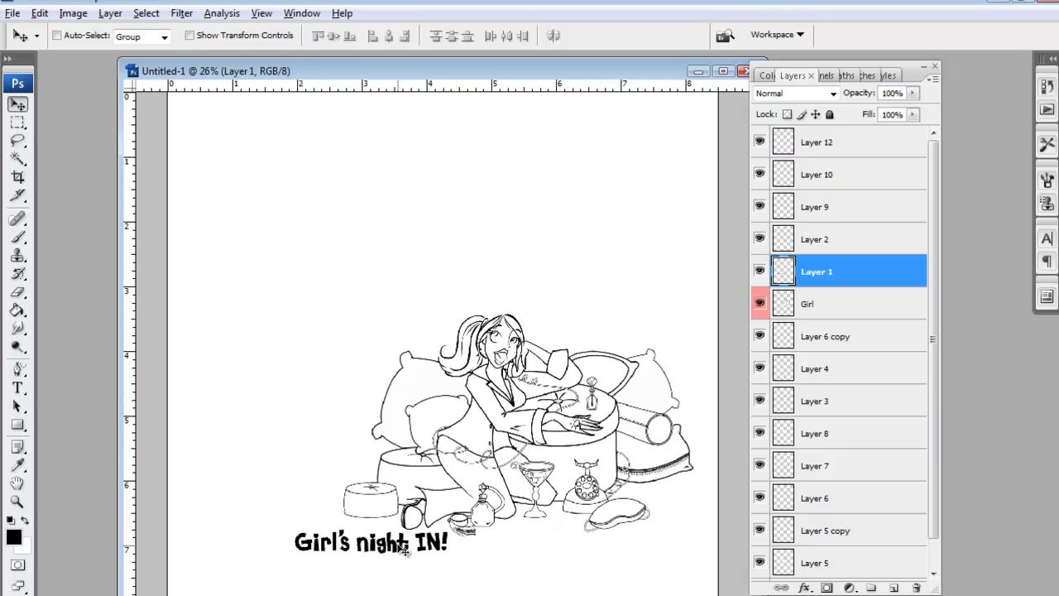
drag(407, 546, 647, 332)
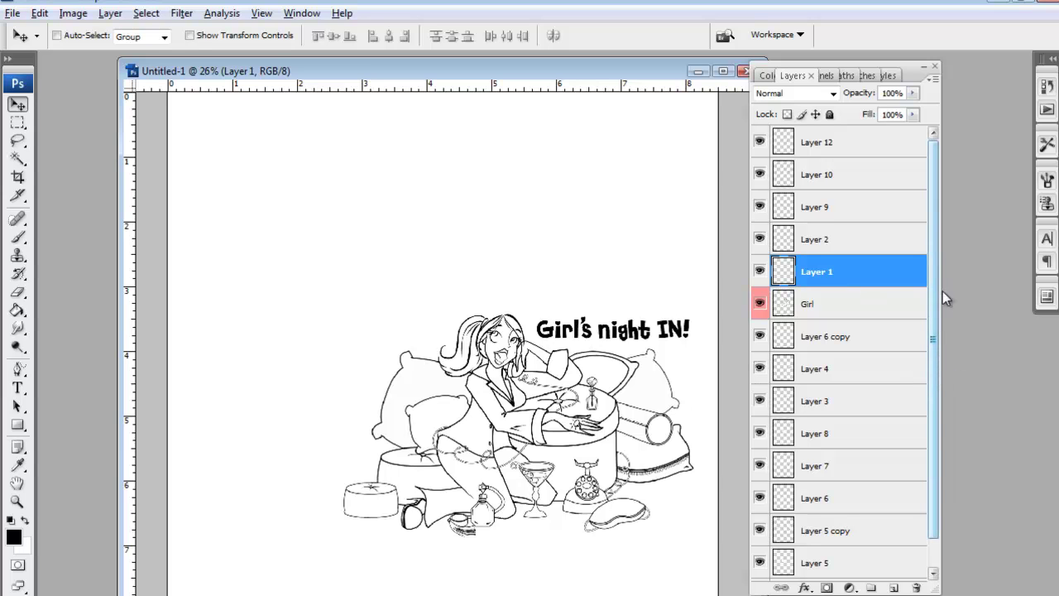
Step: Save the composition as GirlsNightInScene.psd in Photoshop format
key(ctrl+s)
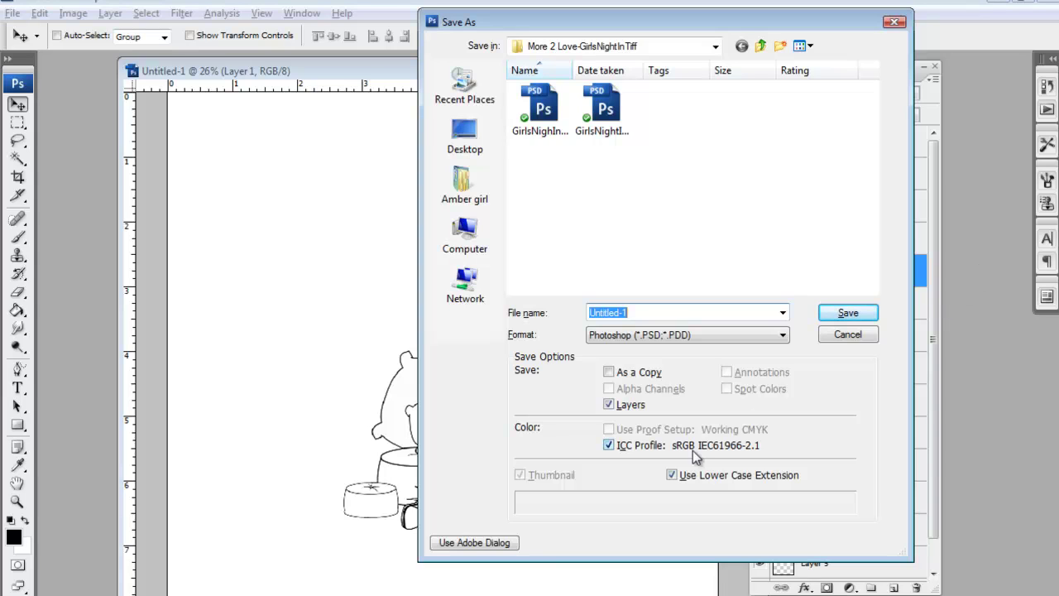
text(GirlsNit)
key(BackSpace)
text(ghtIn)
key(BackSpace)
text(Scene)
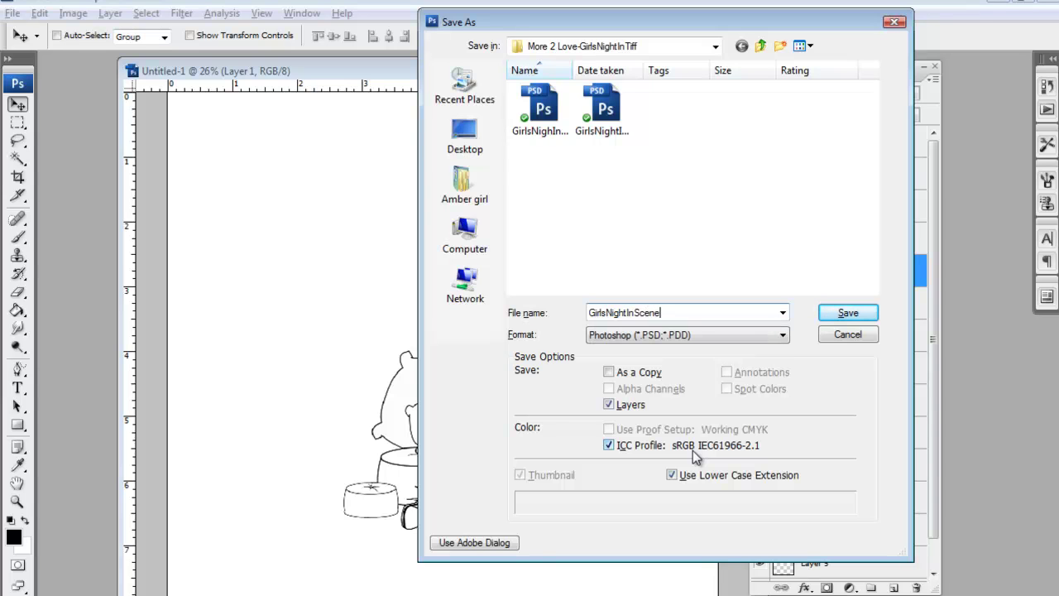
text(.psd)
key(Return)
key(Return)
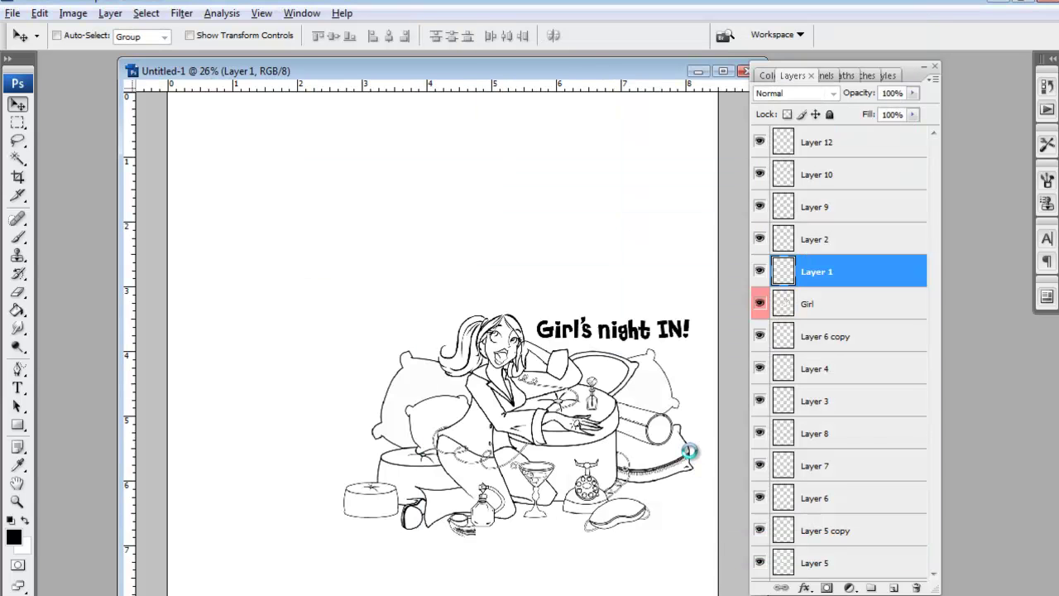